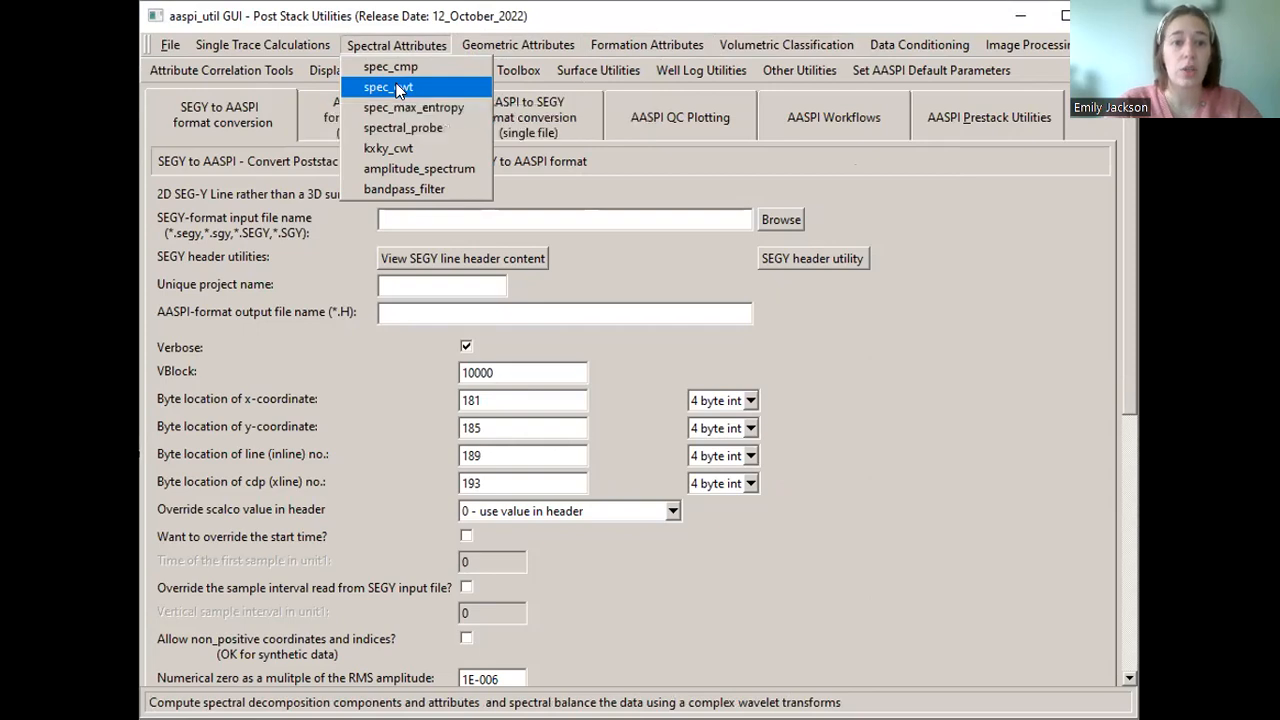
# Open the spec_cwt spectral decomposition tool and load cropped_APB13_038_flstk.H as its seismic input.
pyautogui.click(399, 88)
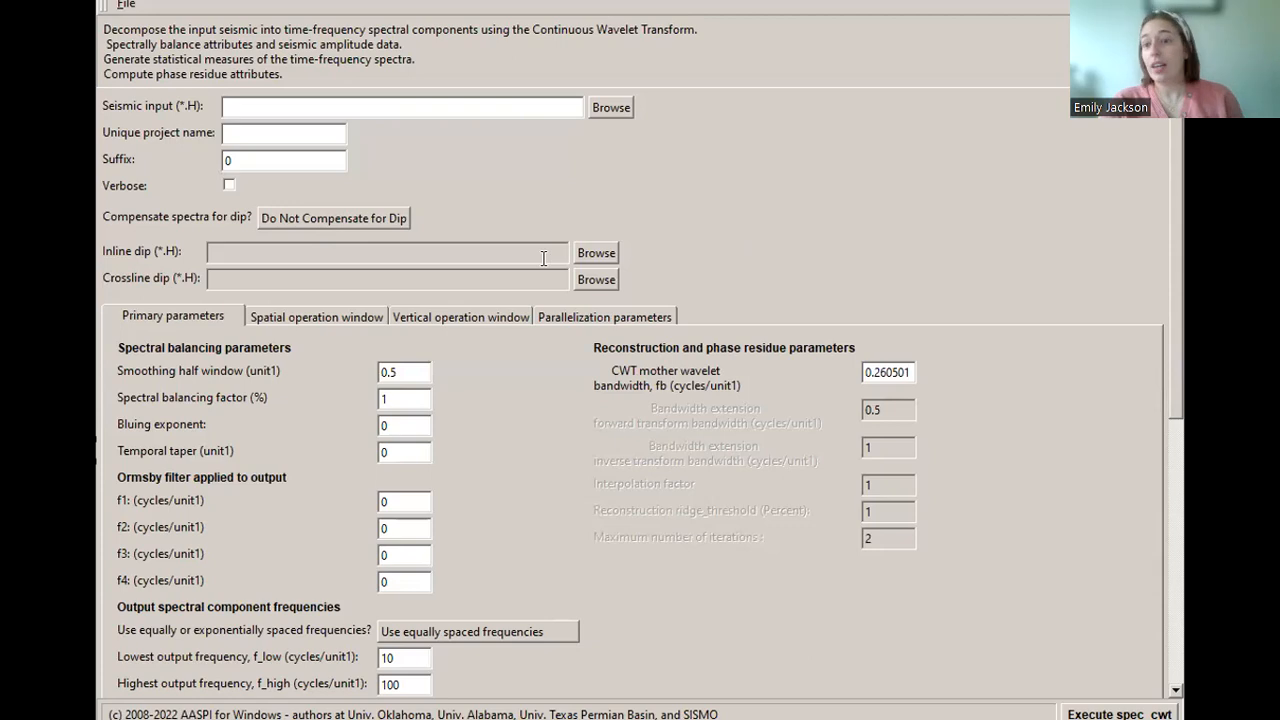
pyautogui.moveTo(704, 466)
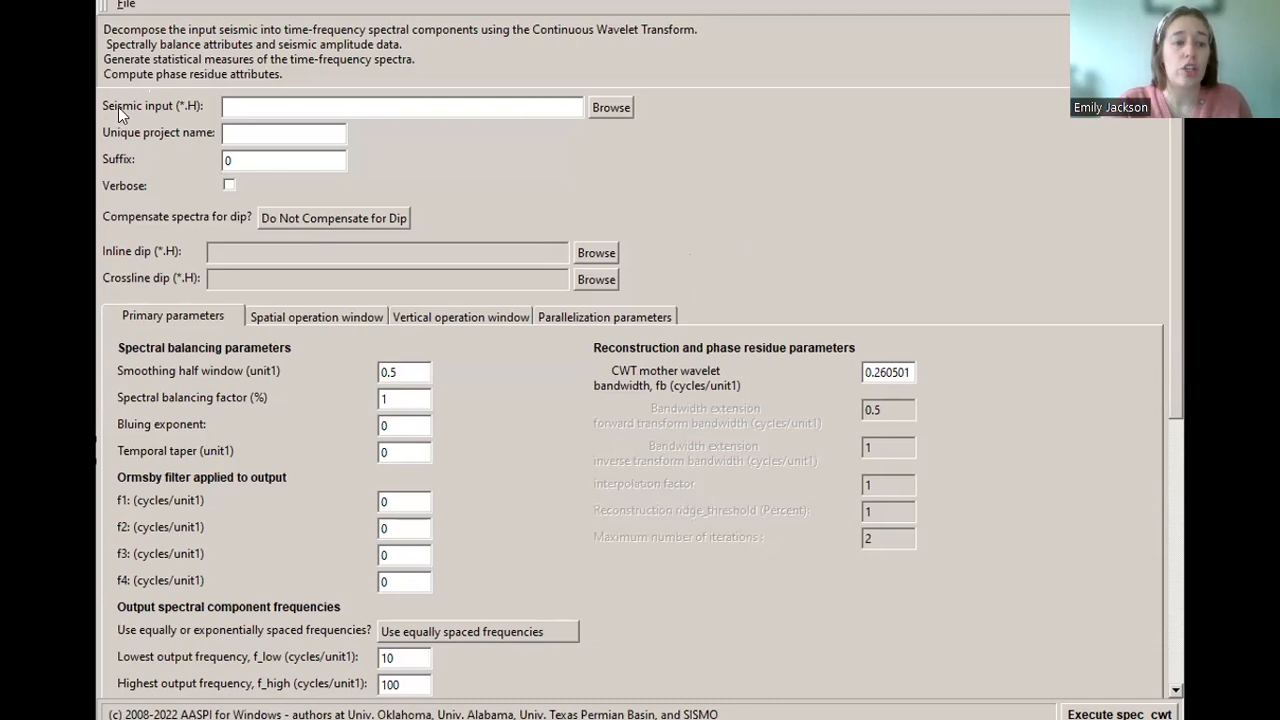
pyautogui.click(622, 107)
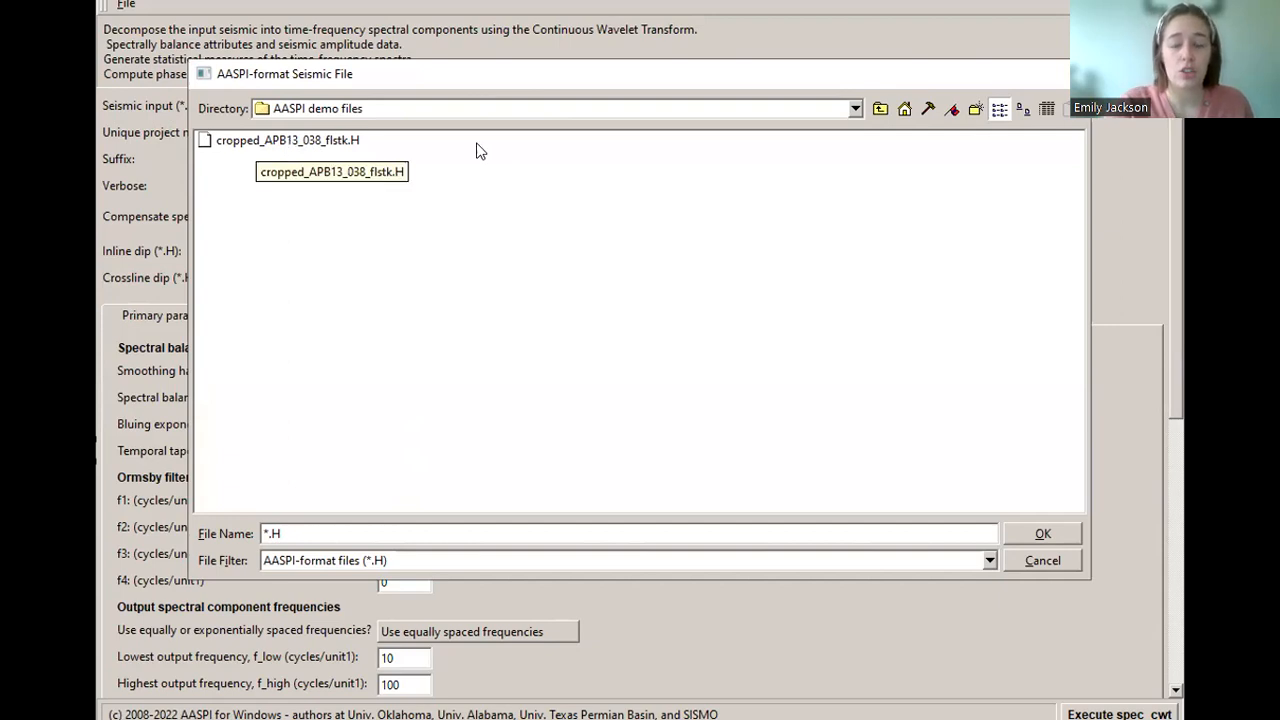
pyautogui.click(289, 140)
pyautogui.click(1042, 535)
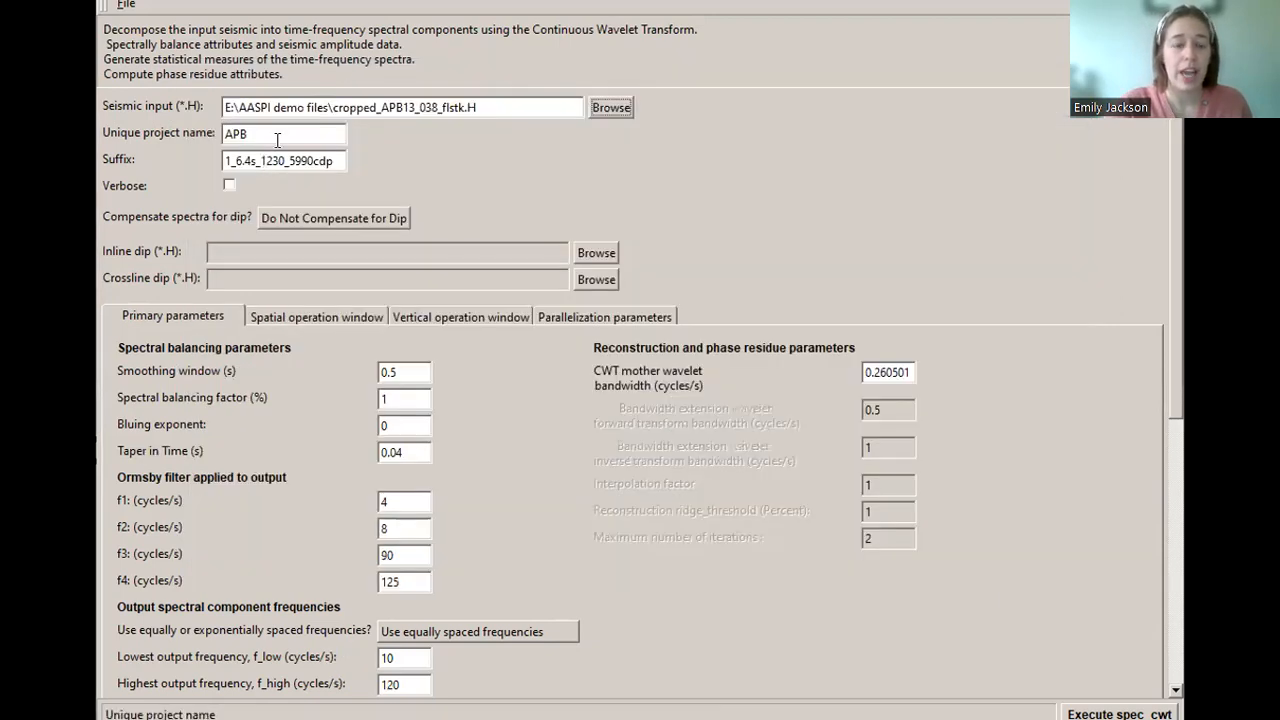
# Set the unique project name to APB13_038 and the suffix to version_1.
pyautogui.click(277, 134)
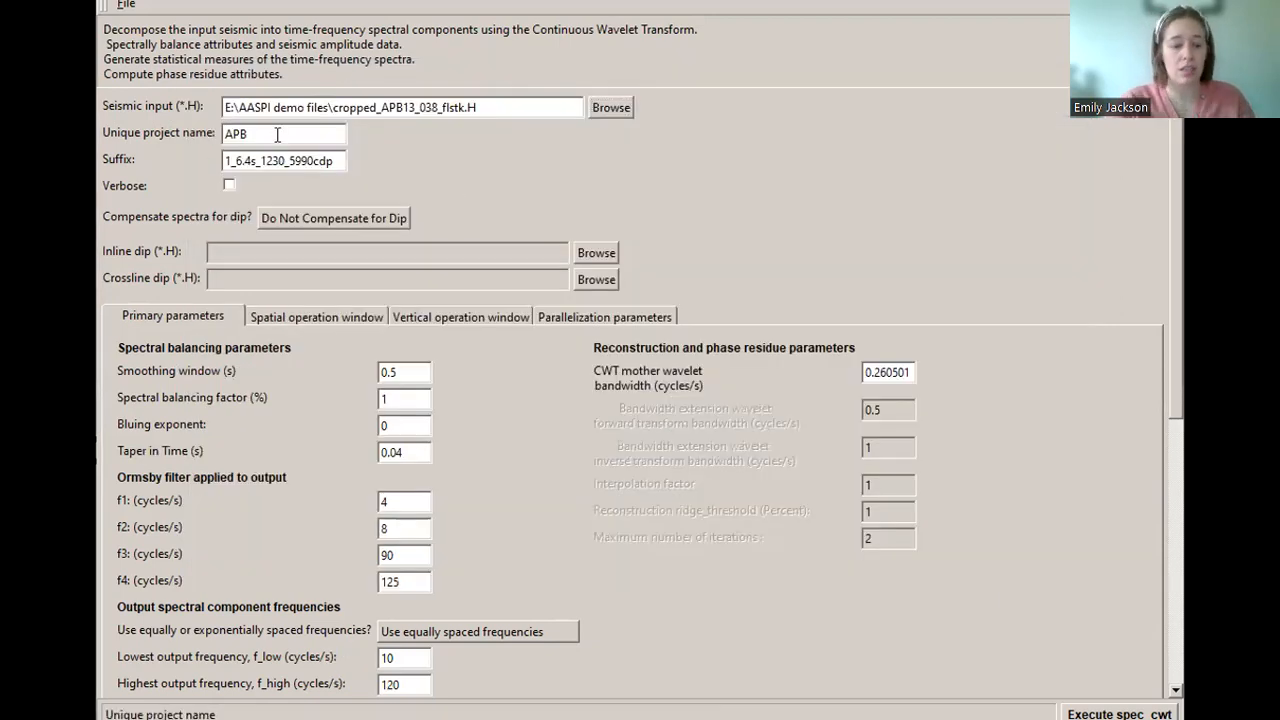
pyautogui.write('13')
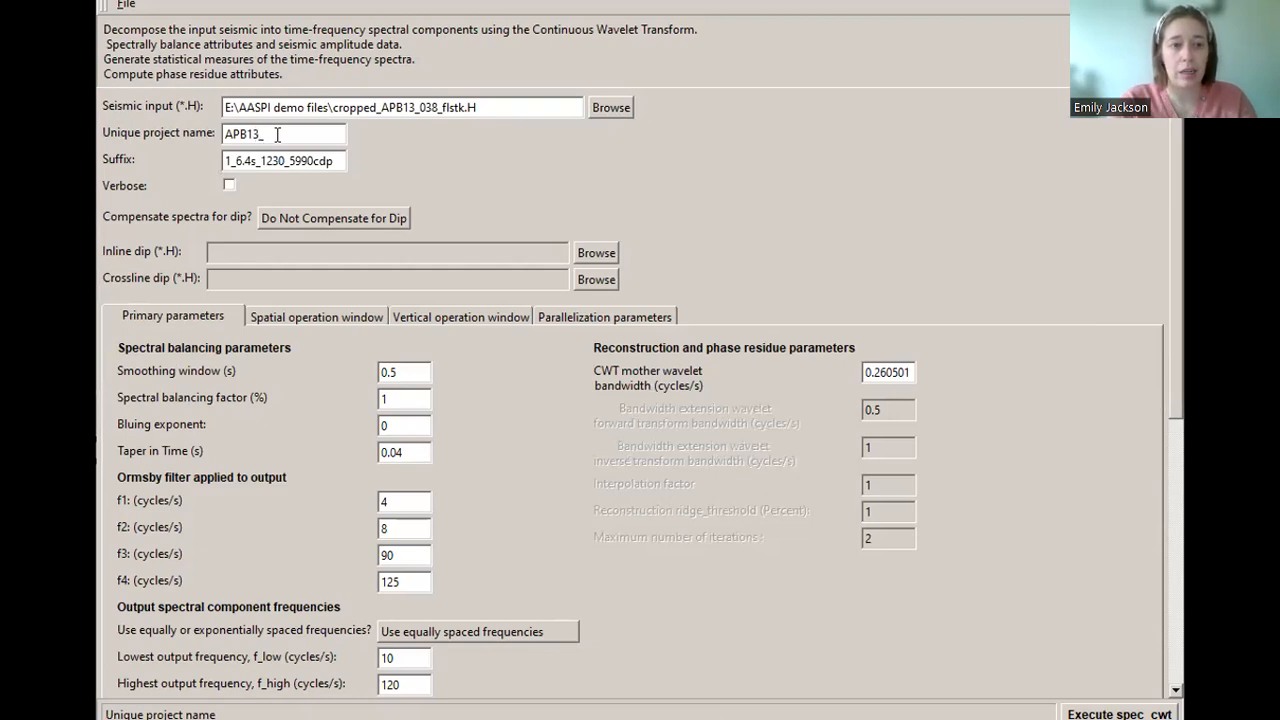
pyautogui.write('_038')
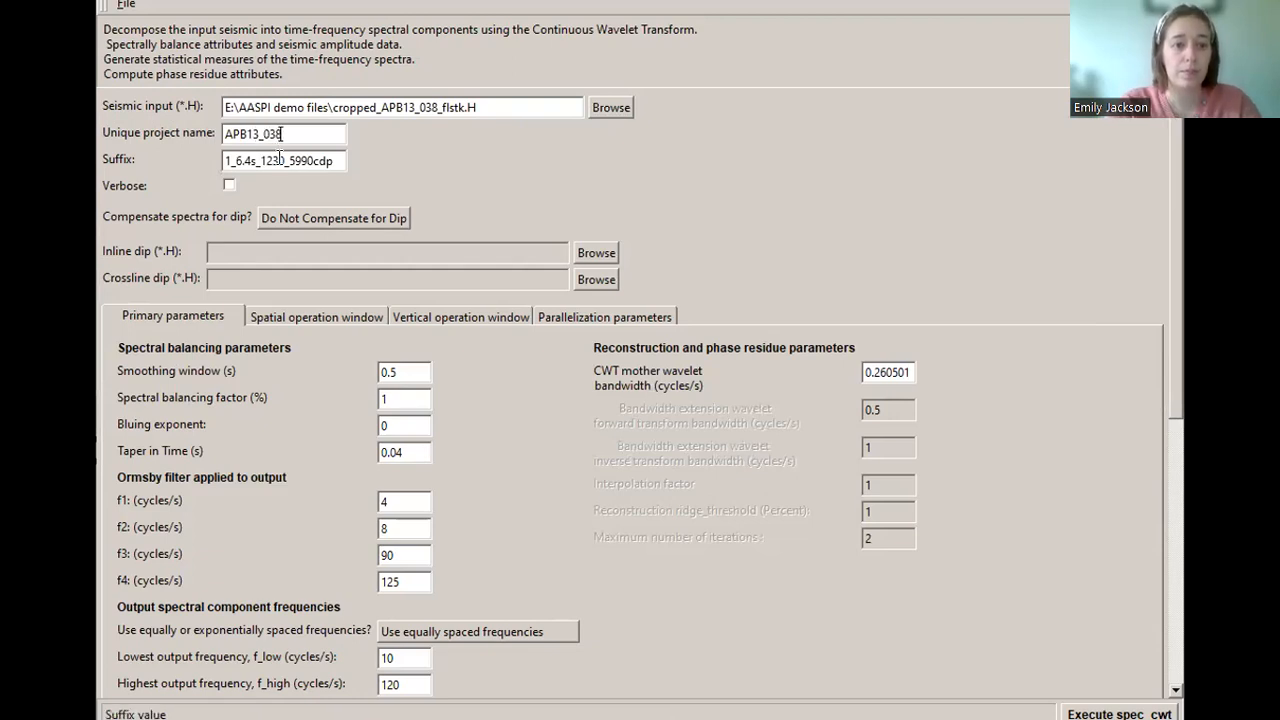
pyautogui.press('Tab')
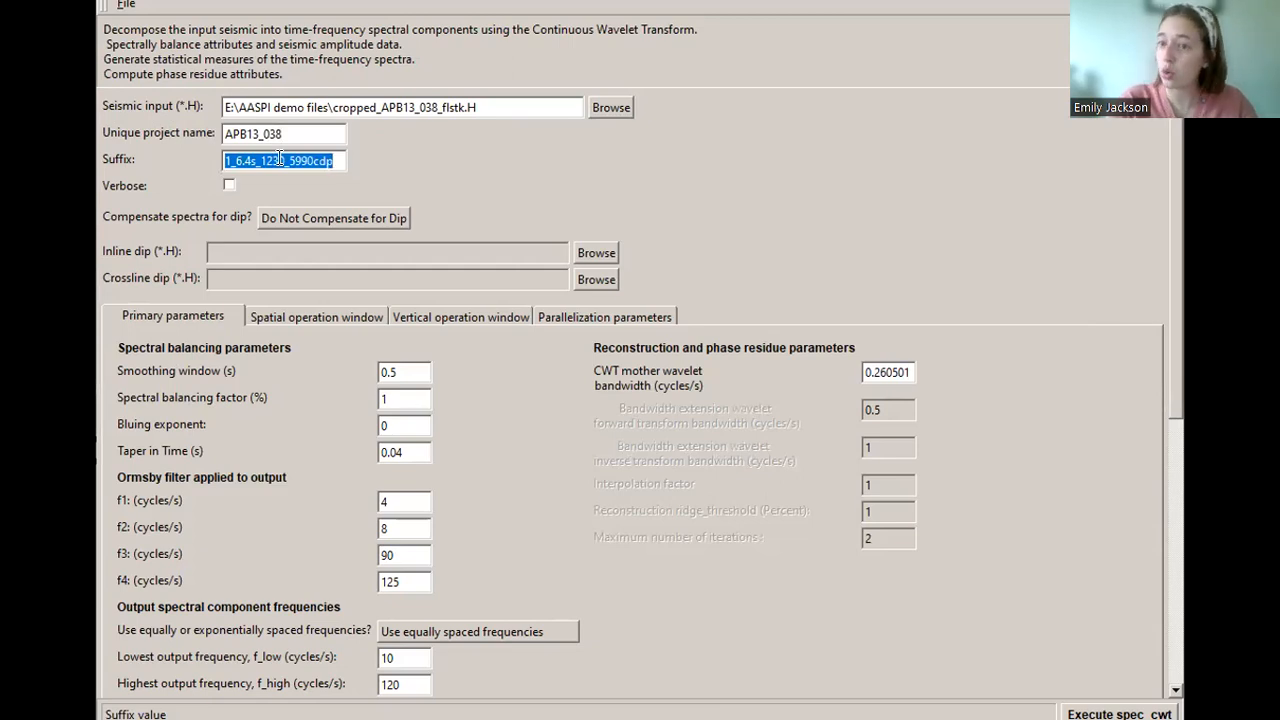
pyautogui.write('version')
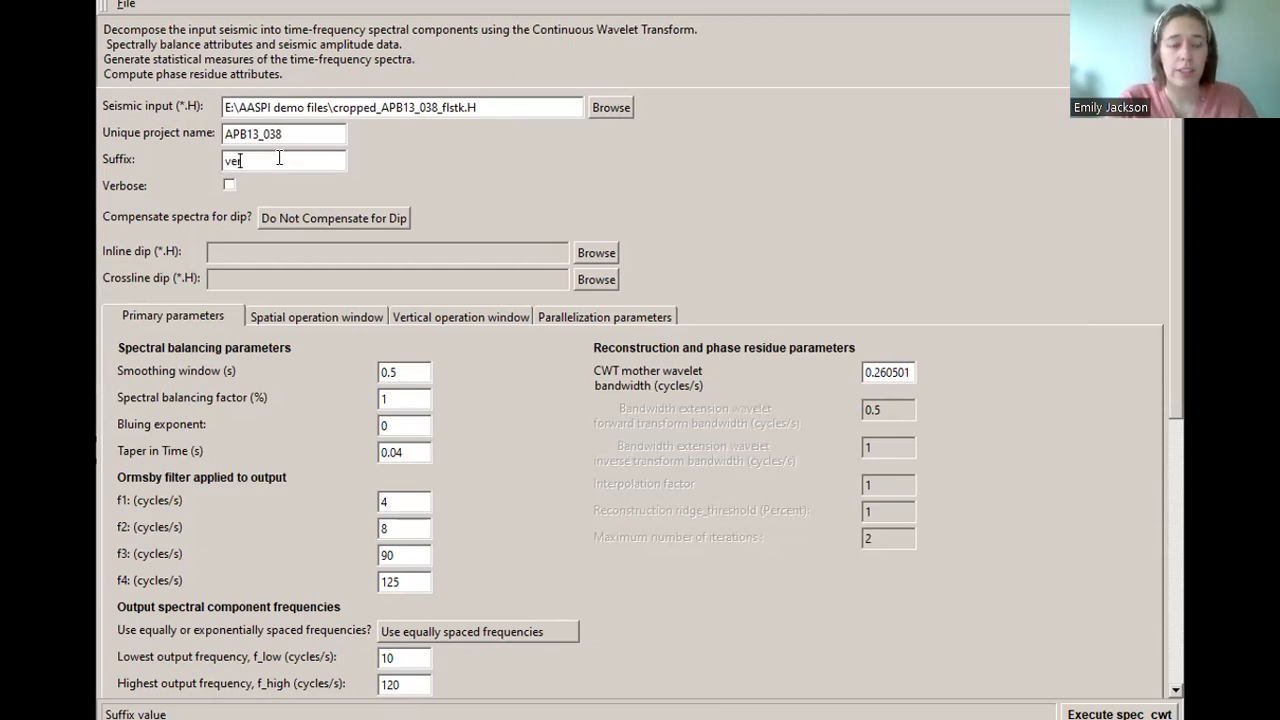
pyautogui.write('_1')
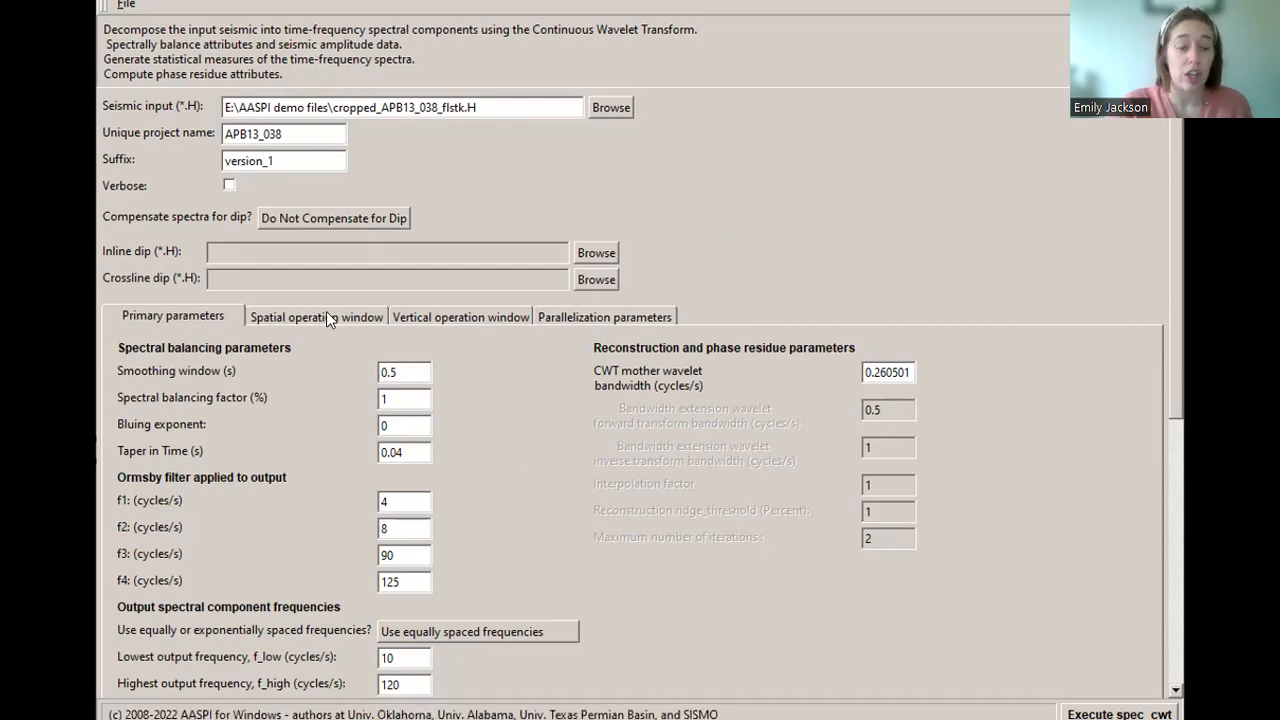
# Set the processors per node to the maximum determined for localhost, and review the spatial and vertical operation windows.
pyautogui.click(562, 317)
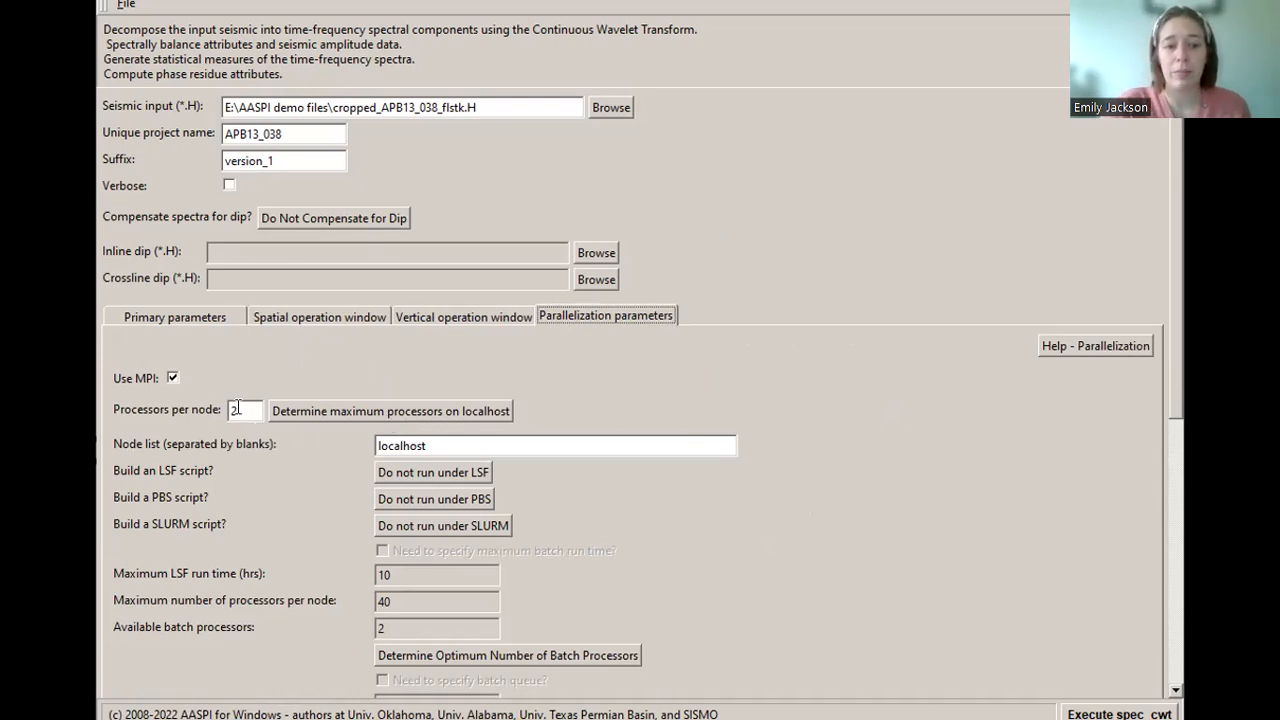
pyautogui.click(349, 409)
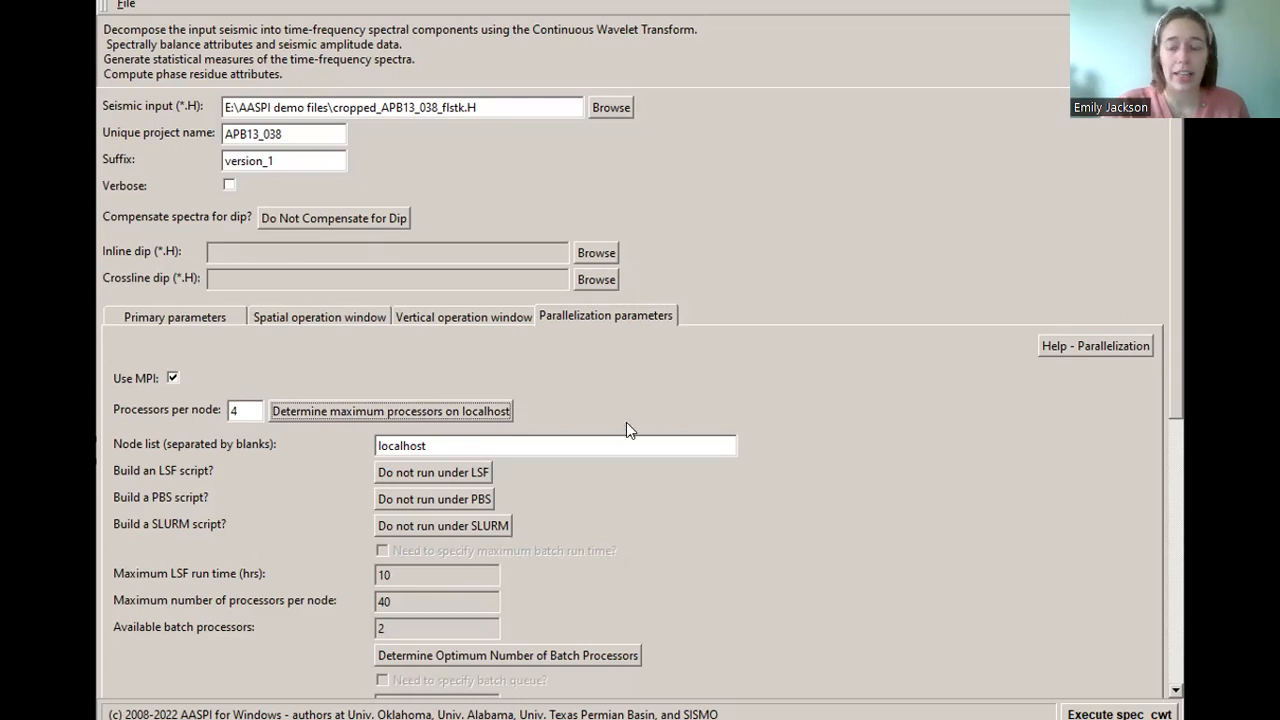
pyautogui.click(275, 311)
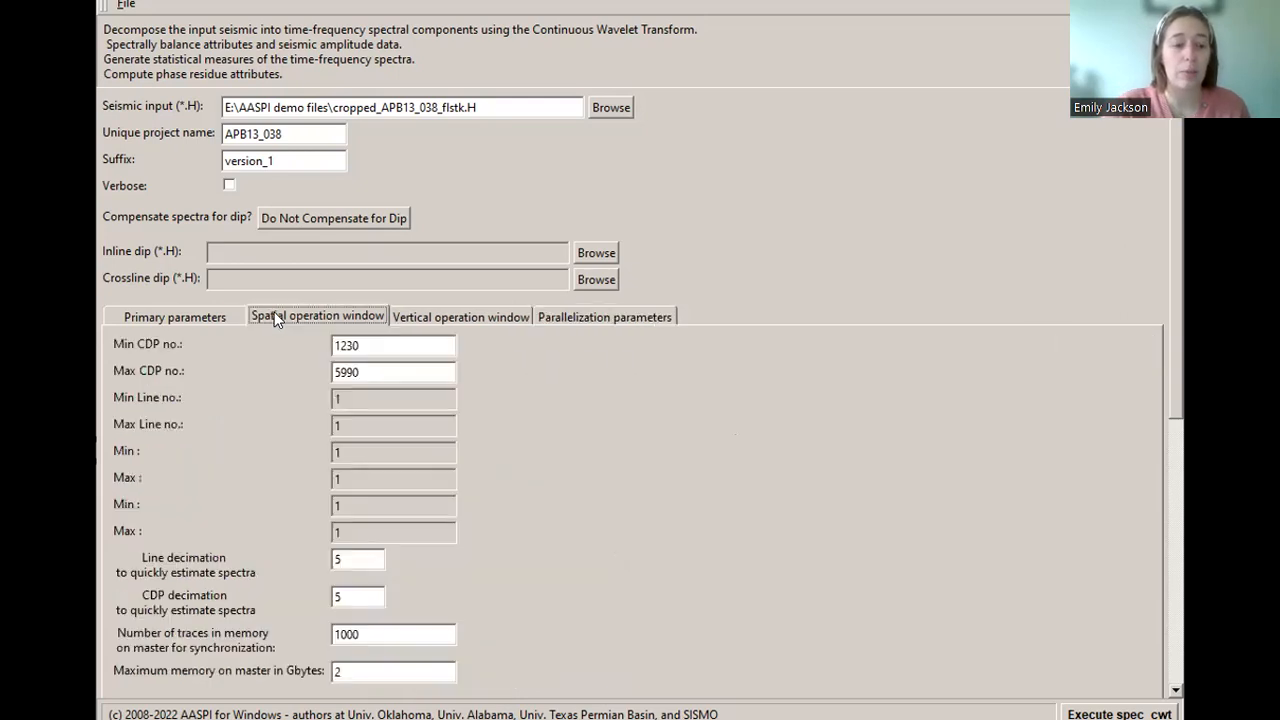
pyautogui.scroll(-1, 643, 510)
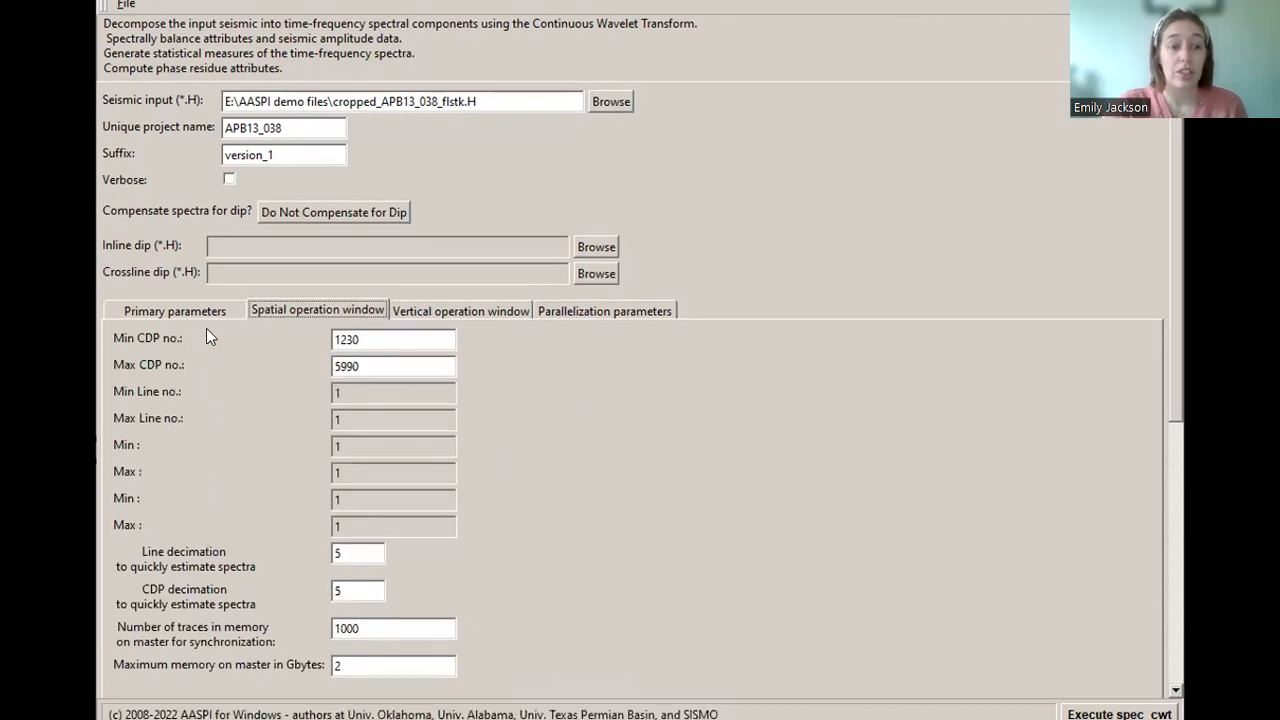
pyautogui.click(463, 311)
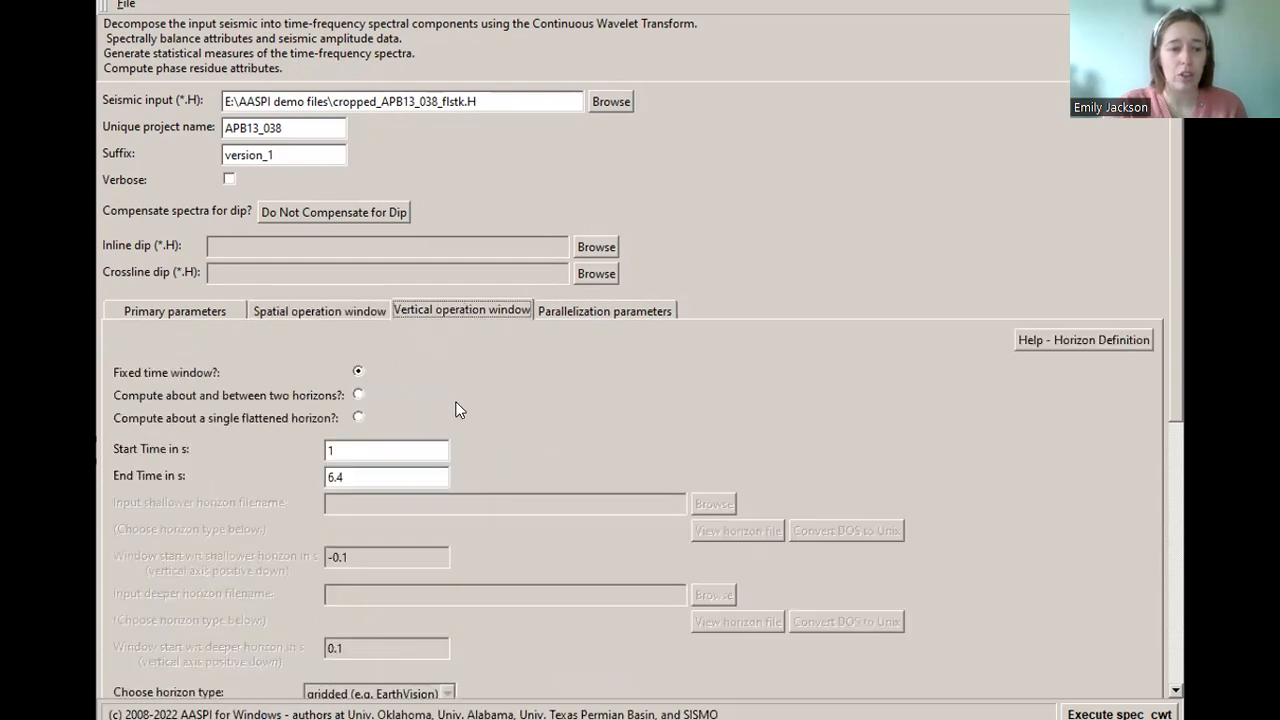
pyautogui.click(298, 309)
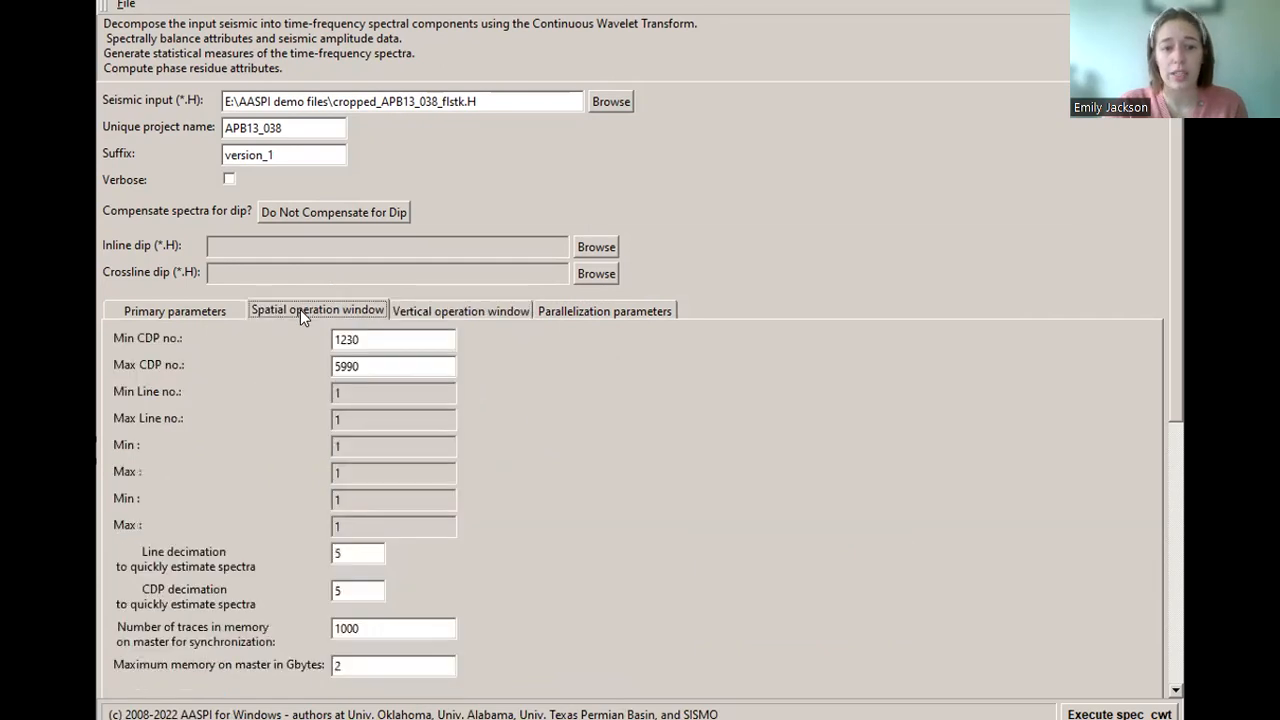
# Set the frequency increment of the output spectral components to 10 cycles/s in the primary parameters.
pyautogui.click(190, 314)
pyautogui.scroll(-4, 540, 460)
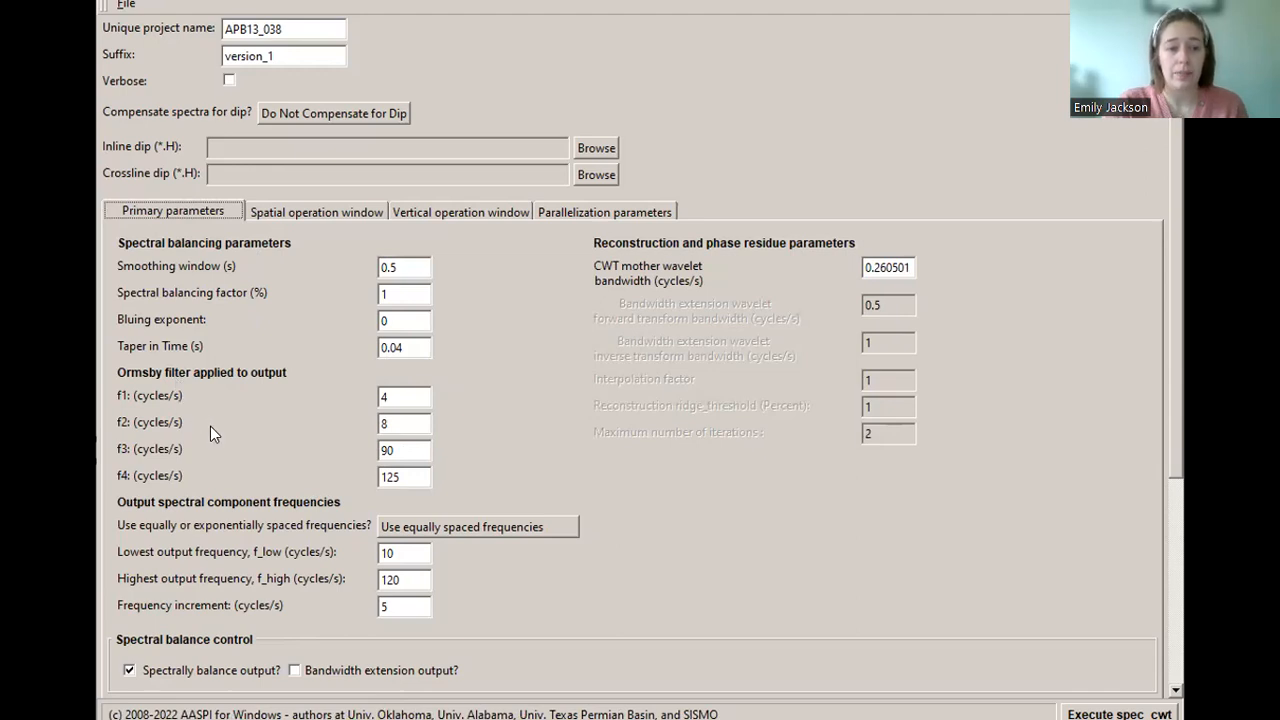
pyautogui.scroll(-4, 210, 426)
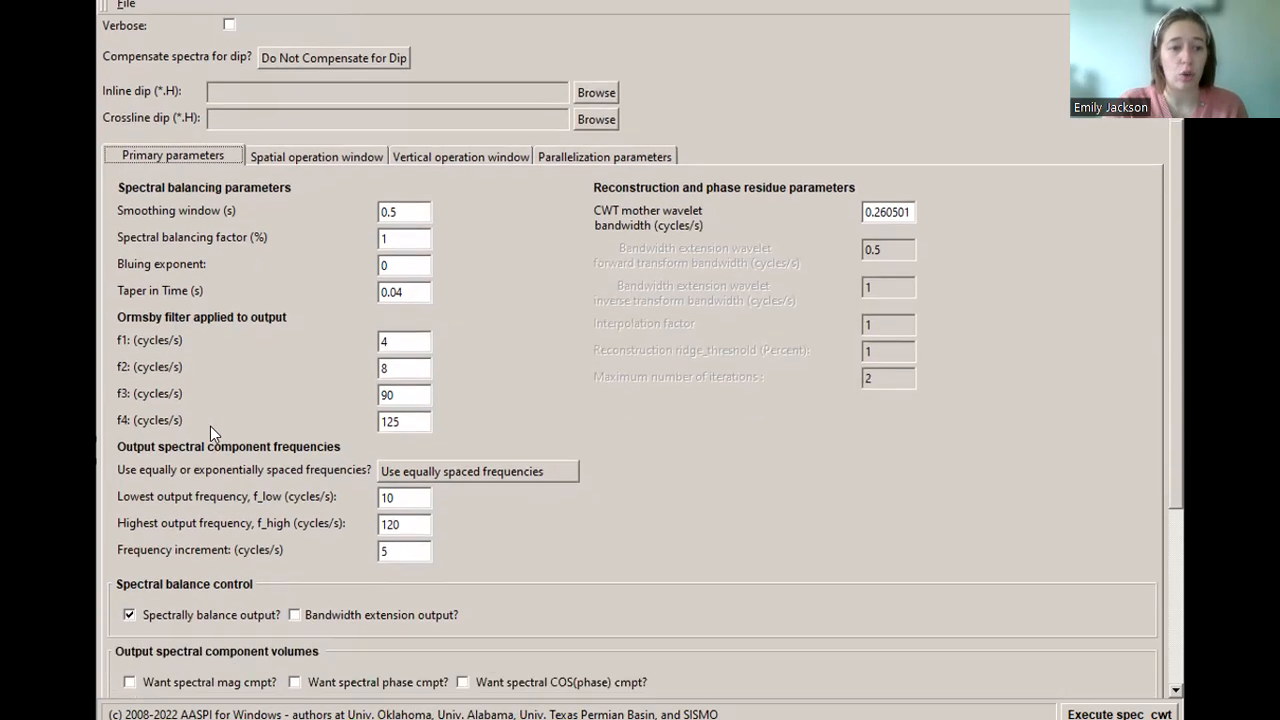
pyautogui.scroll(-5, 210, 426)
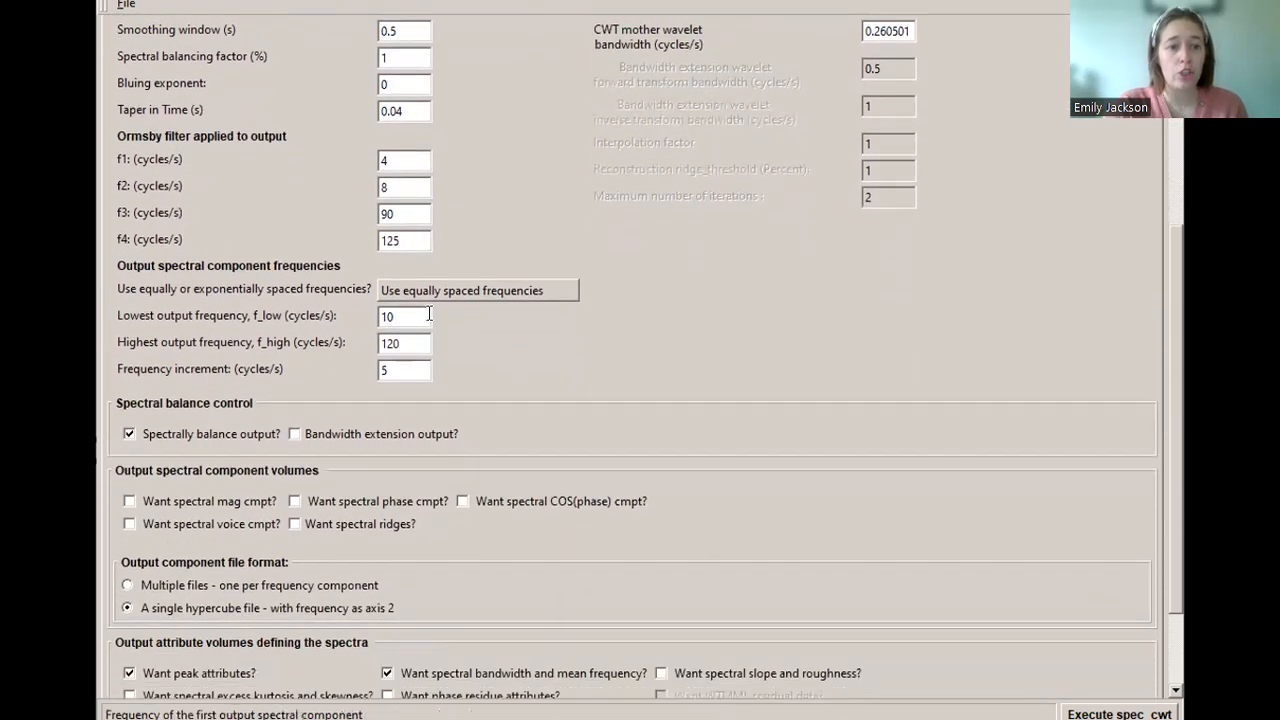
pyautogui.doubleClick(390, 370)
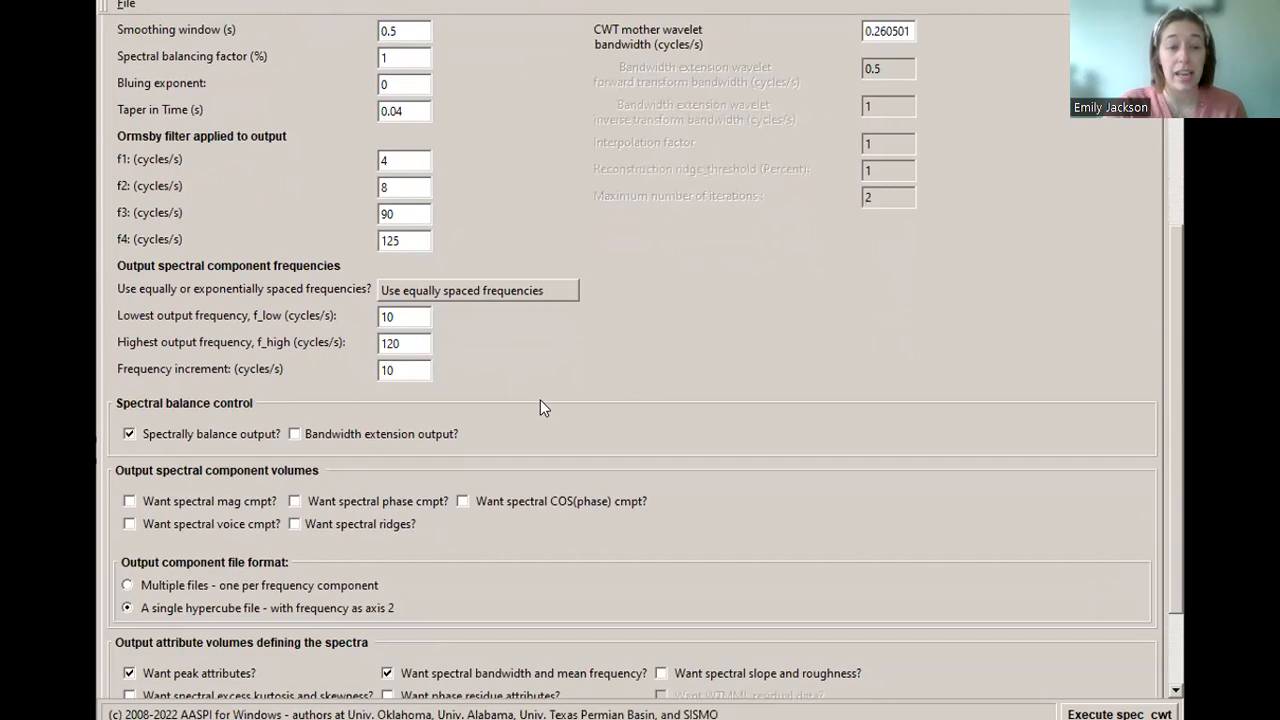
# Disable spectrally balanced output and enable the spectral excess kurtosis and skewness attribute volumes.
pyautogui.scroll(-1, 540, 401)
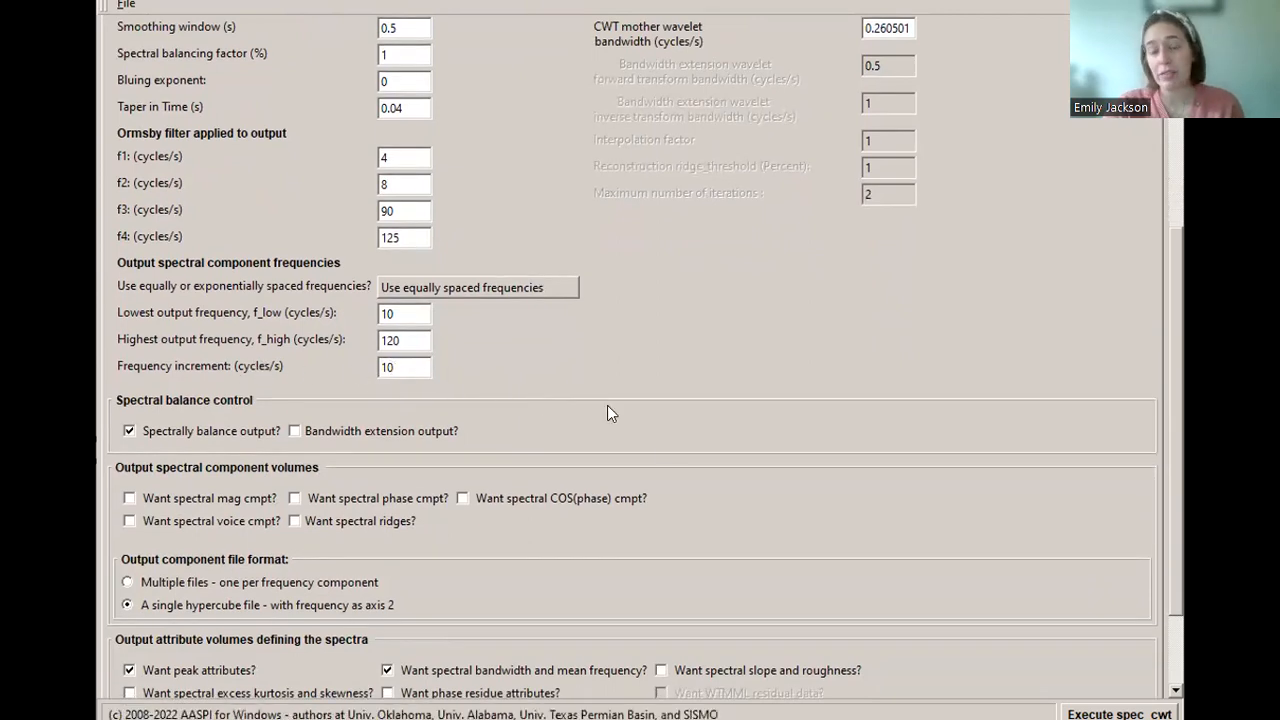
pyautogui.scroll(-3, 665, 448)
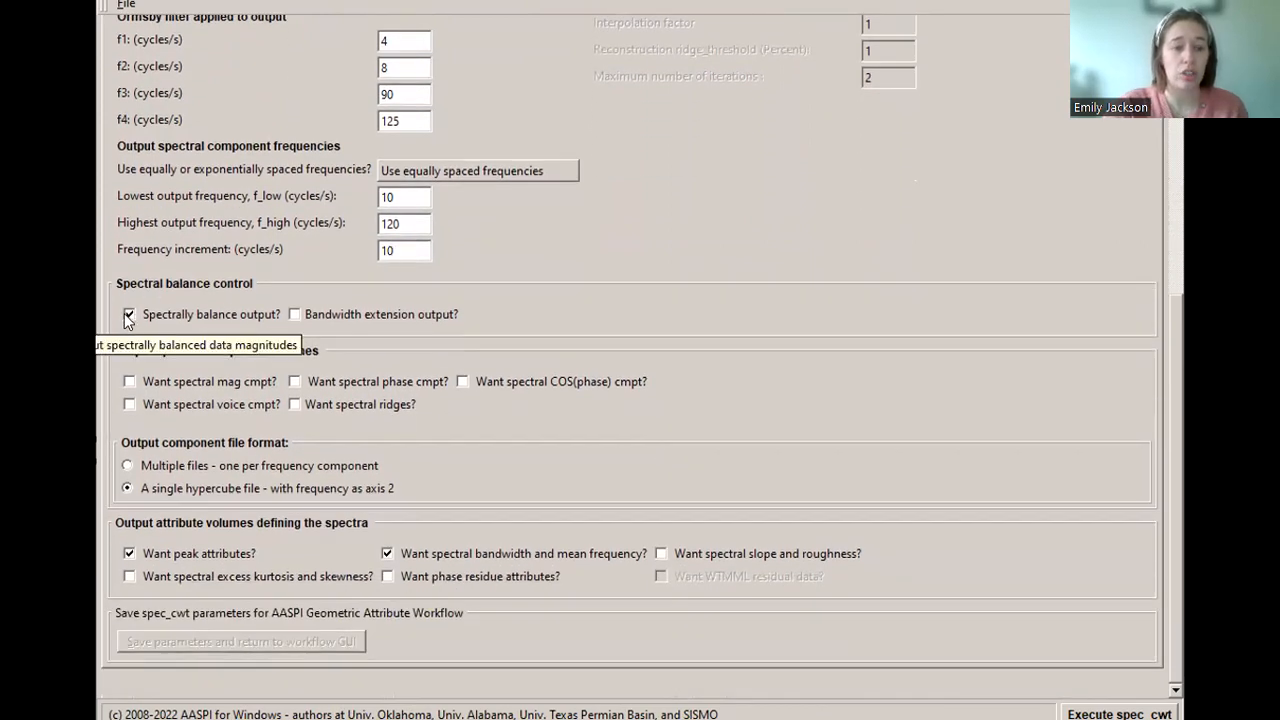
pyautogui.click(128, 315)
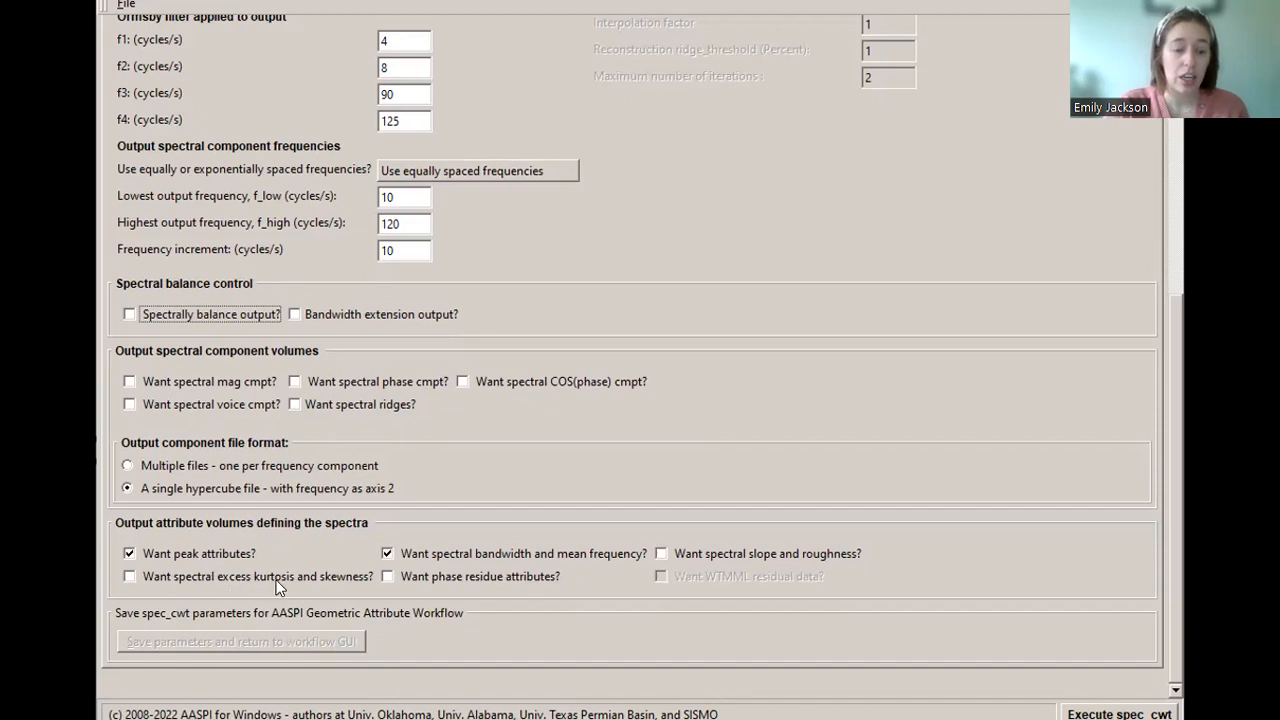
pyautogui.click(220, 580)
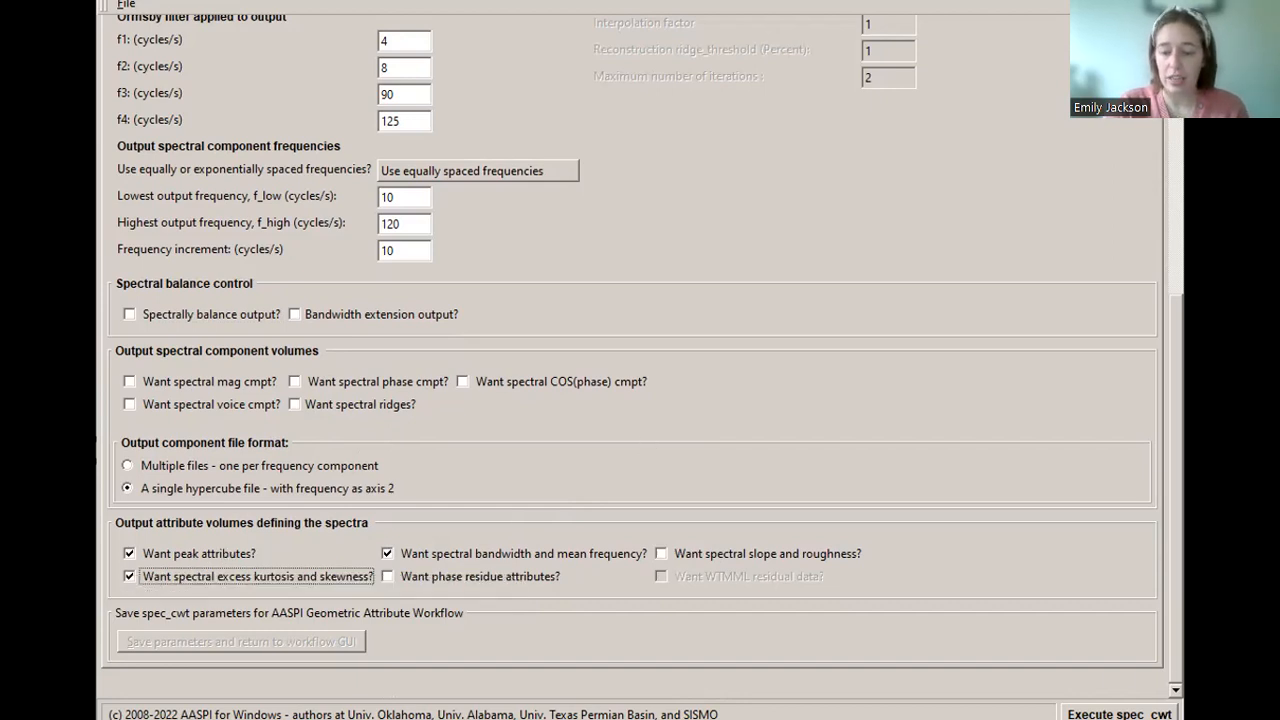
# Execute spec_cwt with these parameters, accepting the reset of the line decimation to 1.
pyautogui.click(1118, 713)
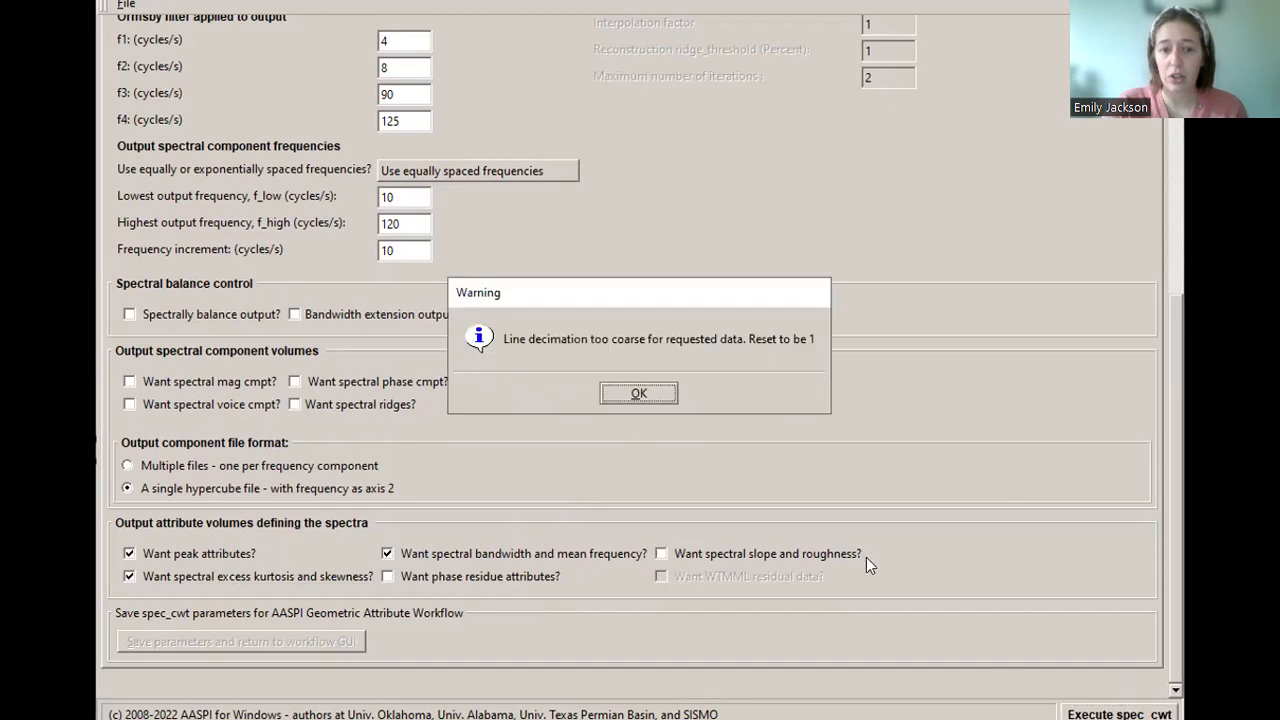
pyautogui.click(638, 394)
pyautogui.click(1118, 713)
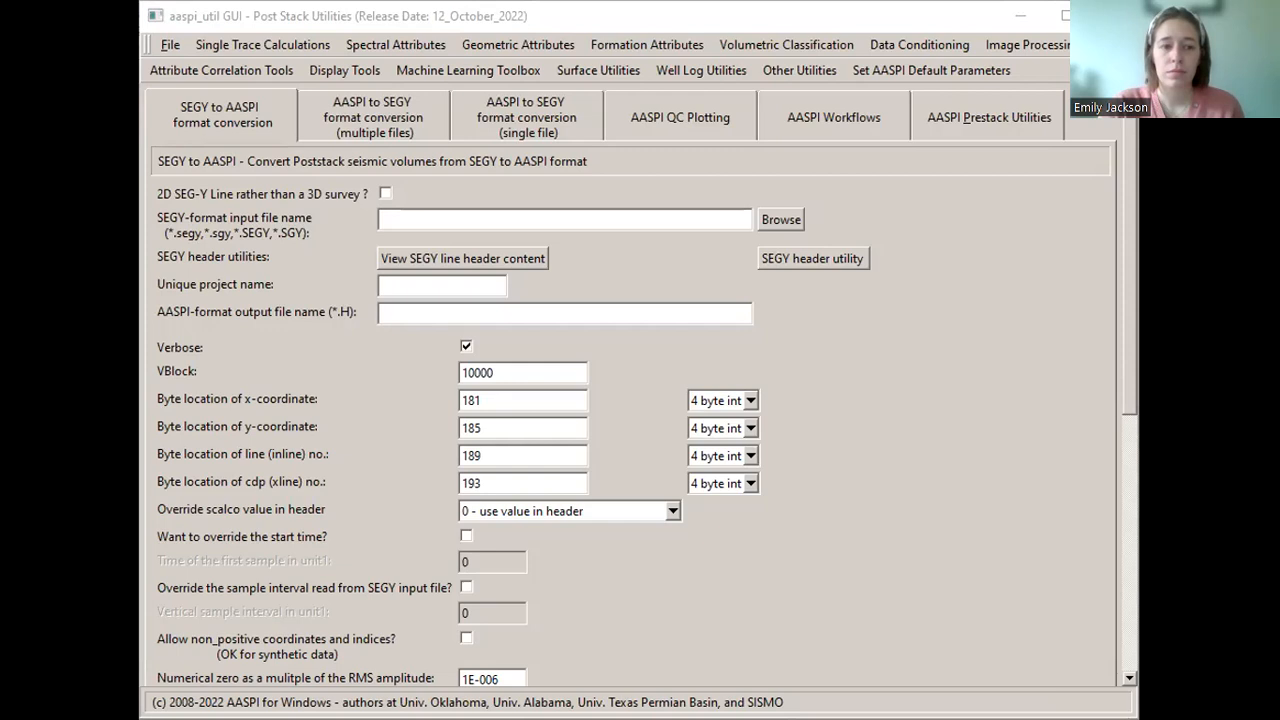
pyautogui.click(783, 528)
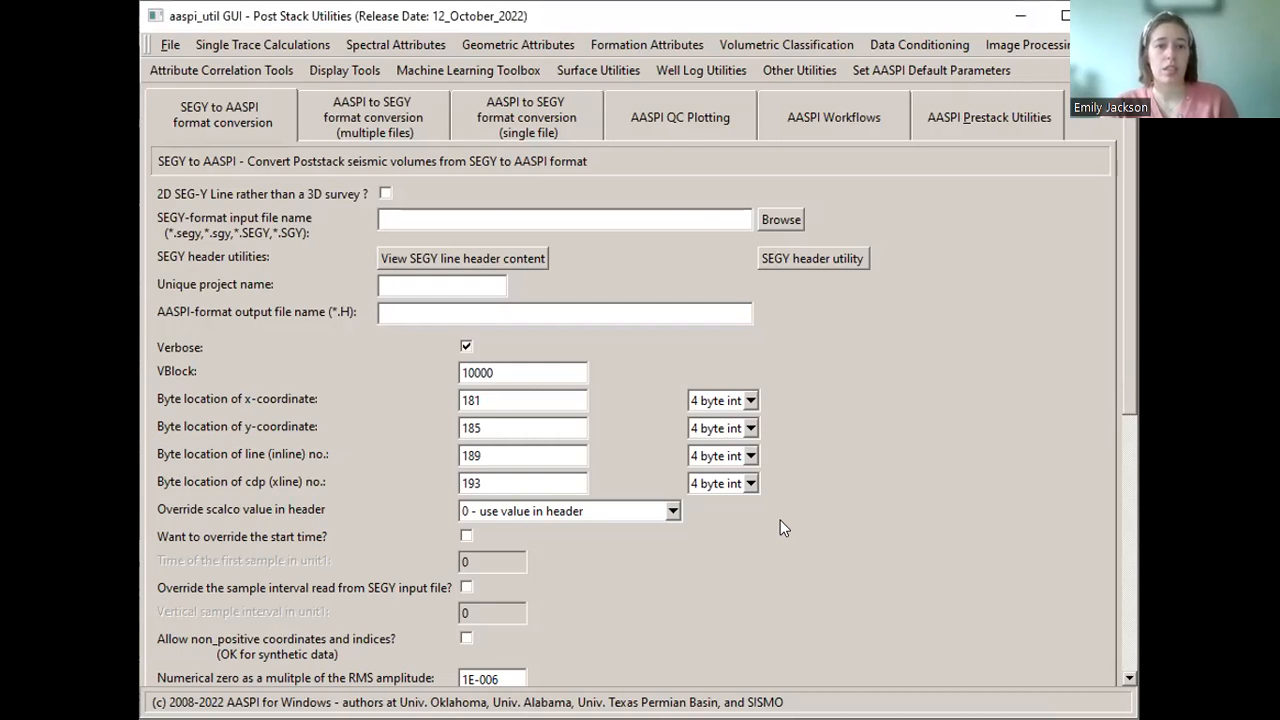
pyautogui.hotkey('alt', 'Tab')
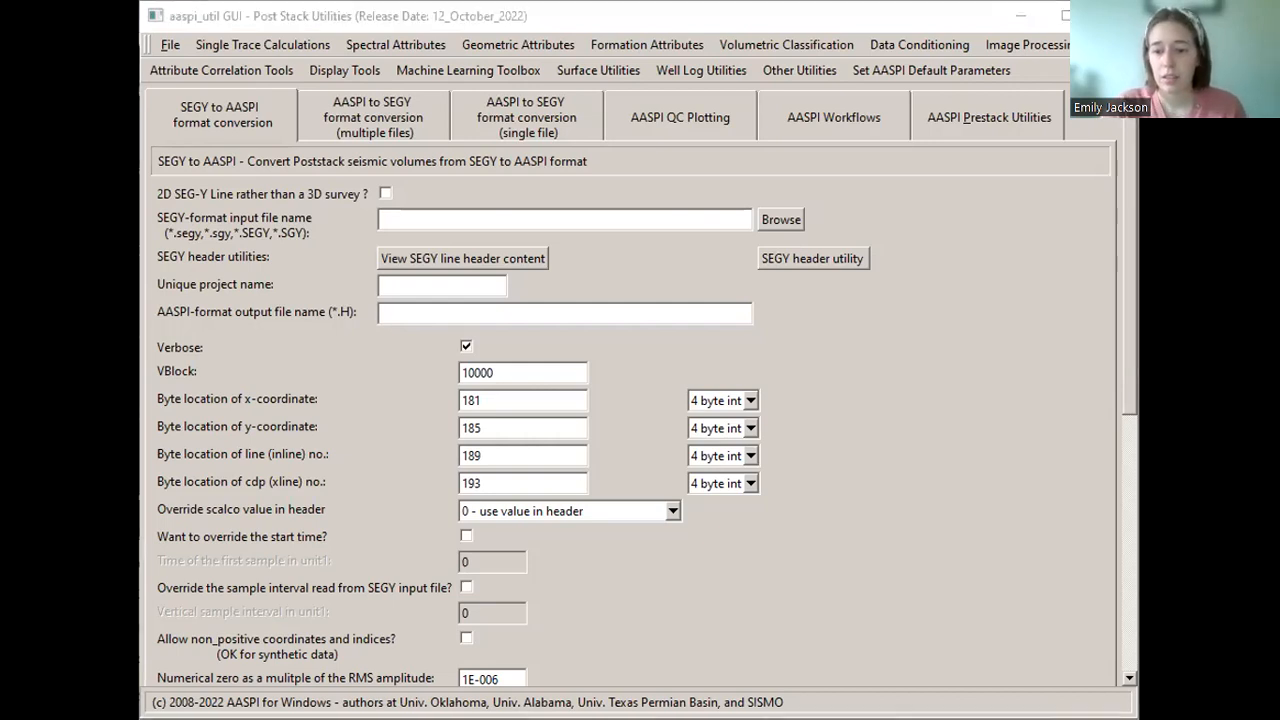
pyautogui.click(672, 187)
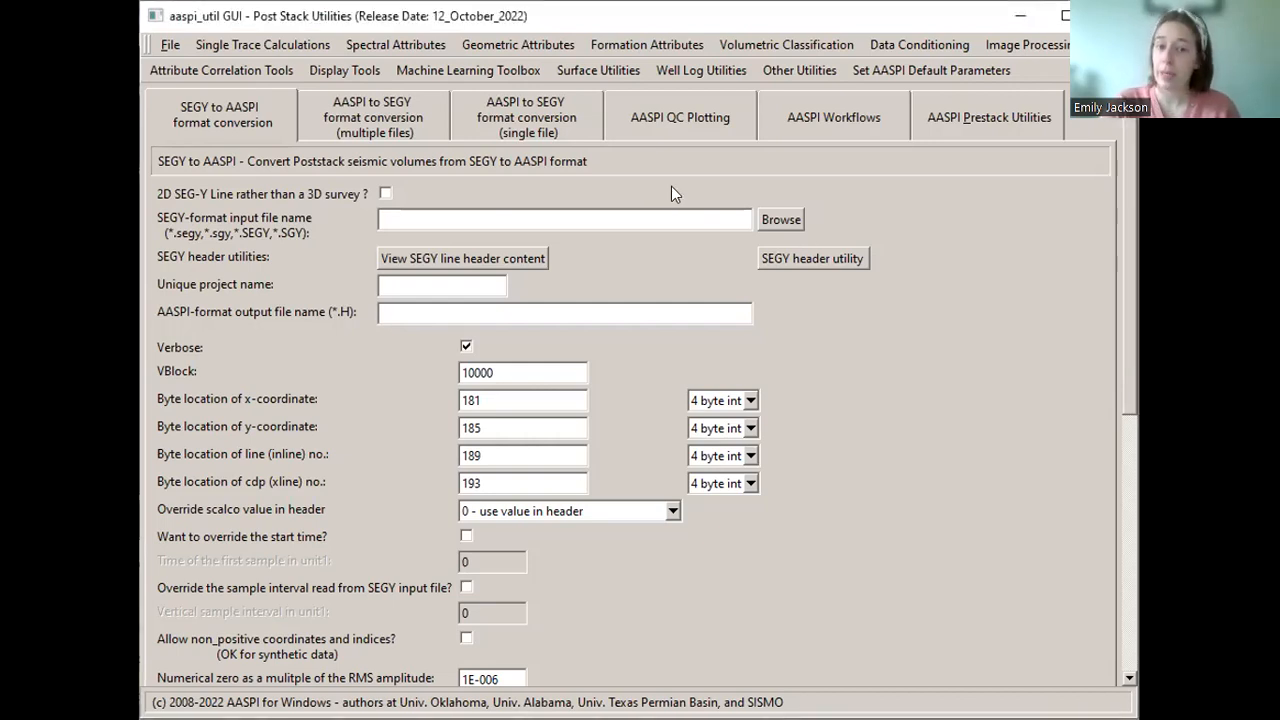
# Load spectral_skewness_cwt_APB13_038_version_1.H as the input file for AASPI QC Plotting.
pyautogui.click(680, 133)
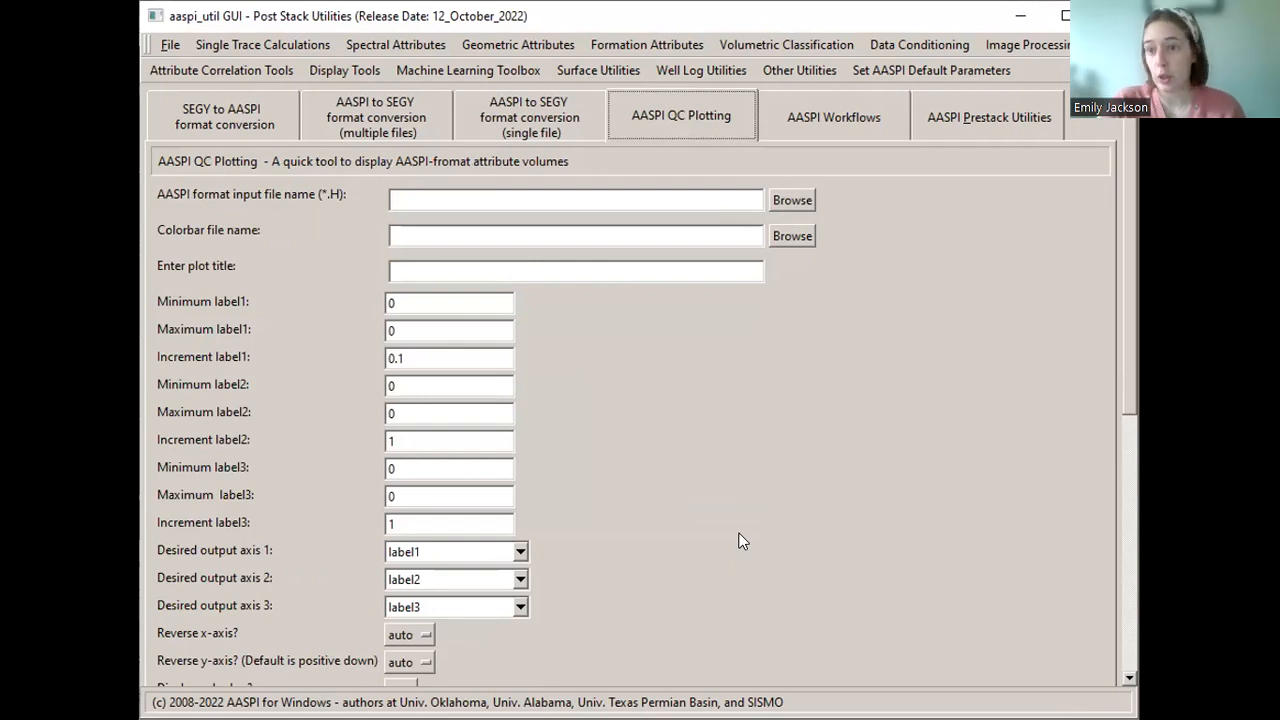
pyautogui.click(789, 199)
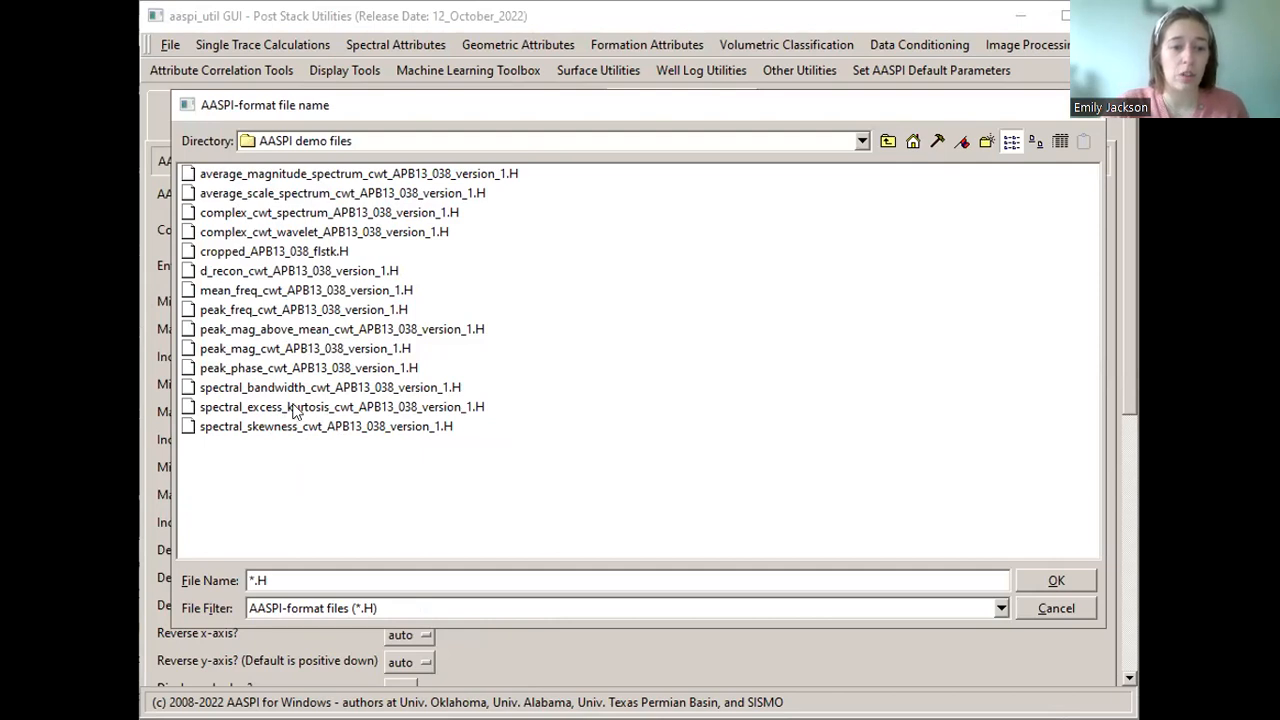
pyautogui.click(265, 430)
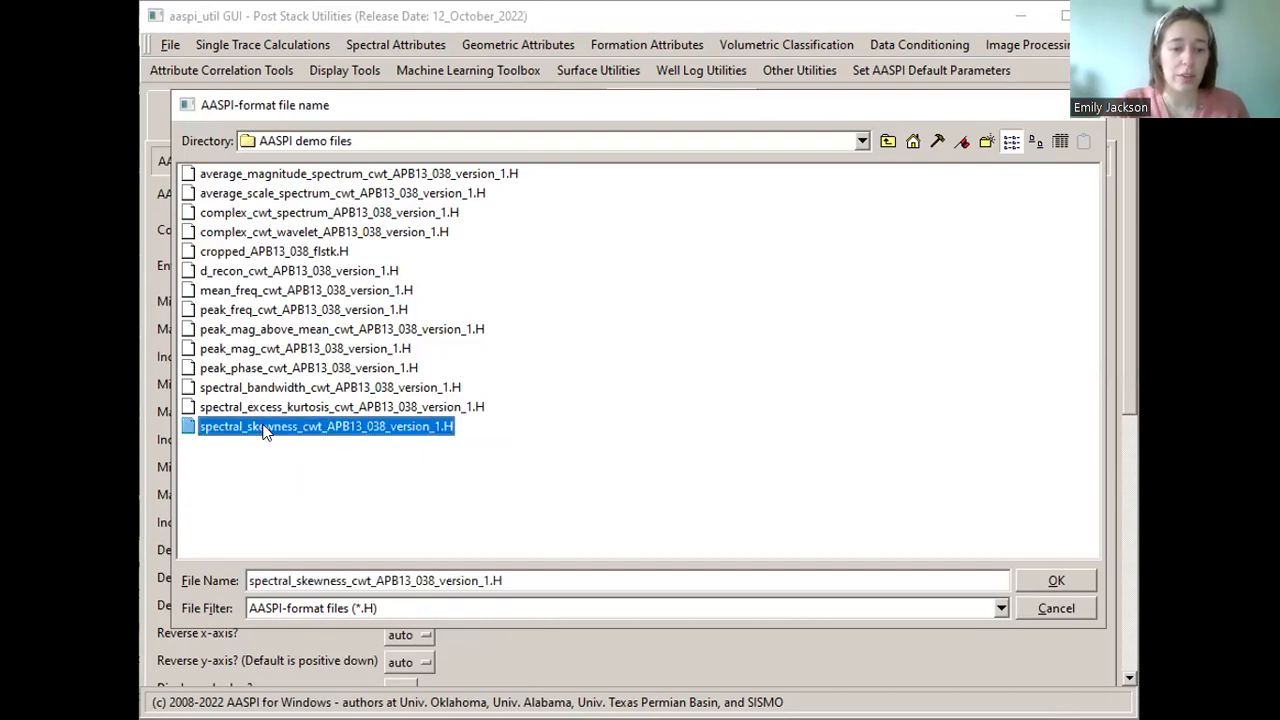
pyautogui.click(1056, 581)
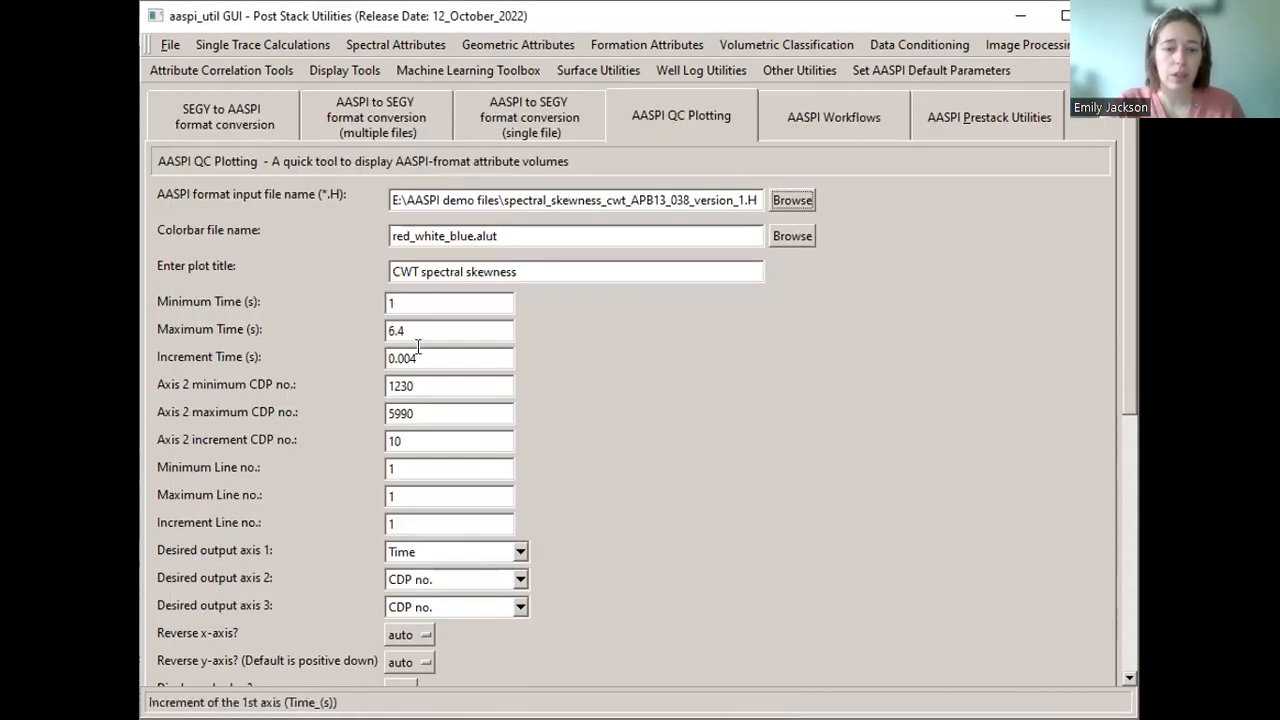
# Set the plotted data range of the skewness volume to a minimum of -2 and a maximum of 2.
pyautogui.scroll(-8, 555, 478)
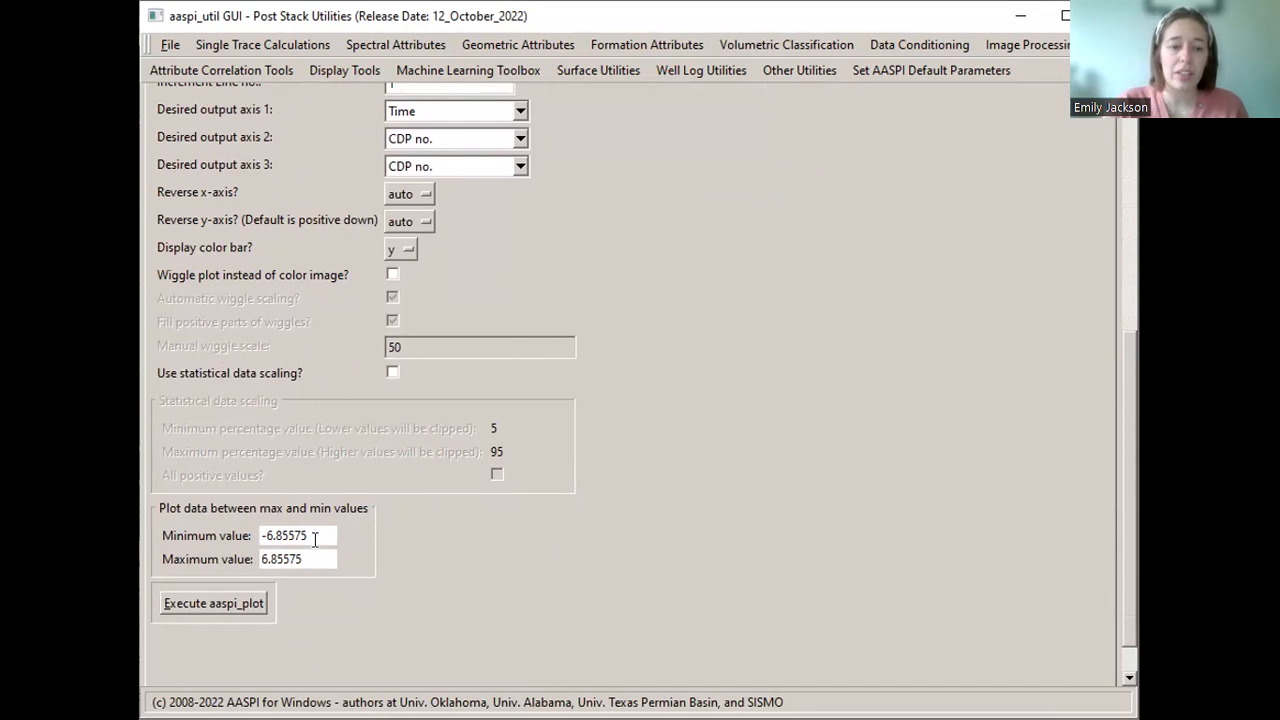
pyautogui.moveTo(311, 535); pyautogui.dragTo(240, 548)
pyautogui.write('22')
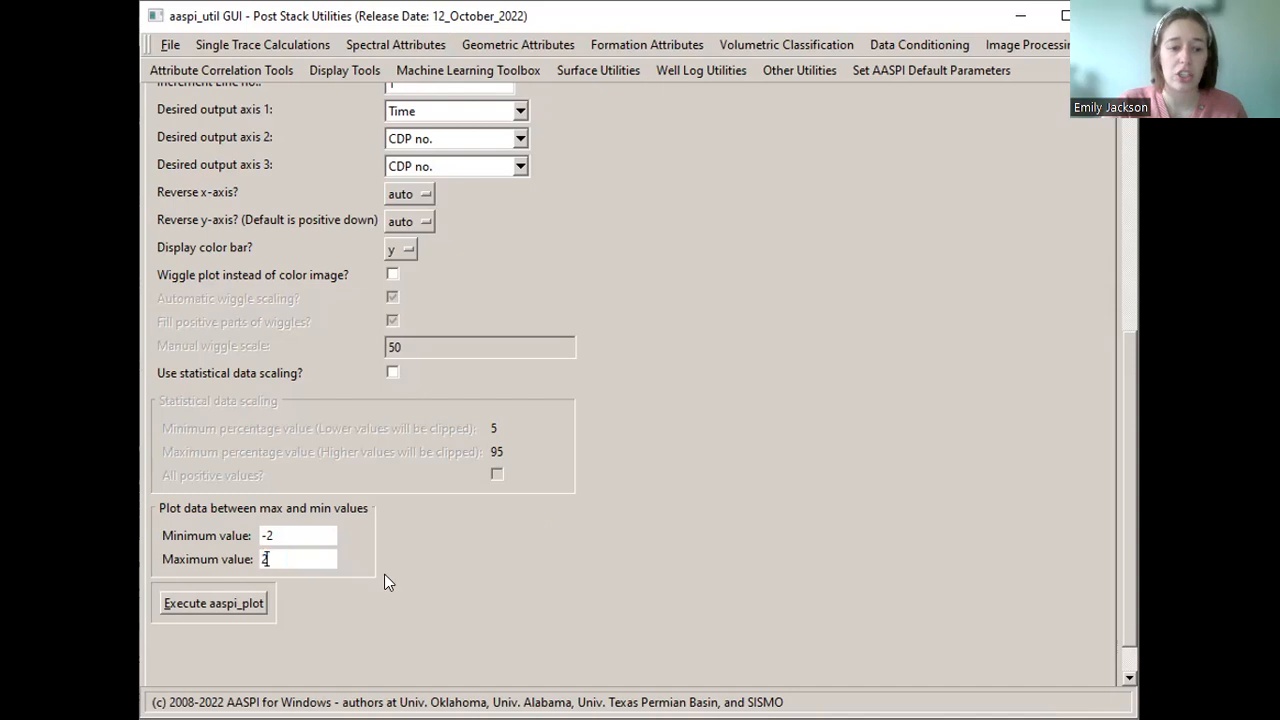
# Execute aaspi_plot to display the CWT spectral skewness section.
pyautogui.click(216, 602)
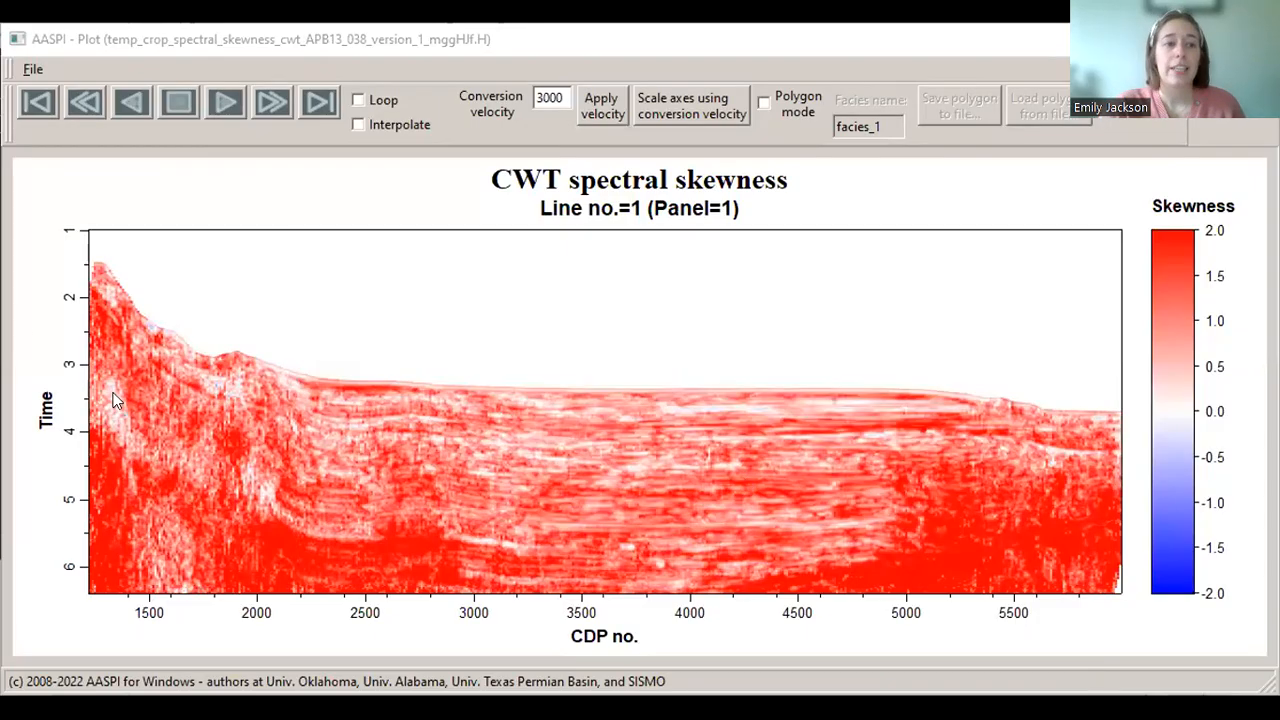
# Try the Rainbow color table on the spectral skewness plot.
pyautogui.click(35, 70)
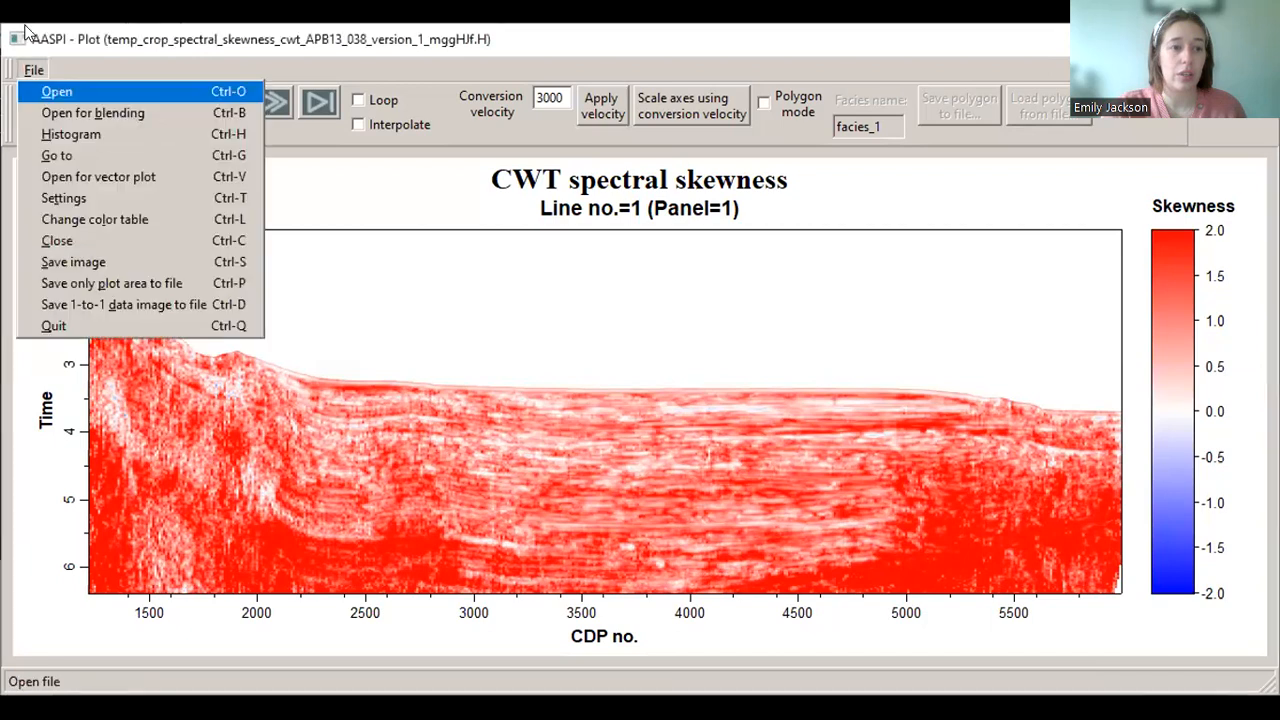
pyautogui.click(97, 220)
pyautogui.click(255, 159)
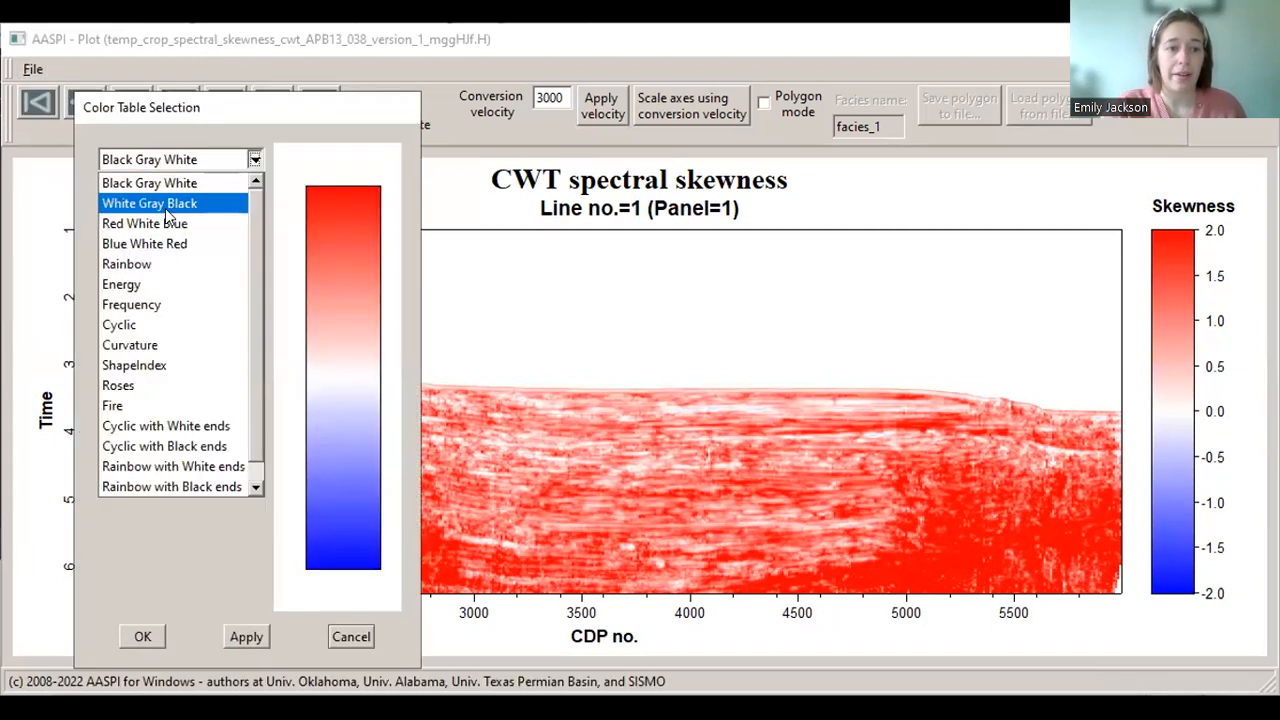
pyautogui.click(148, 264)
pyautogui.click(238, 637)
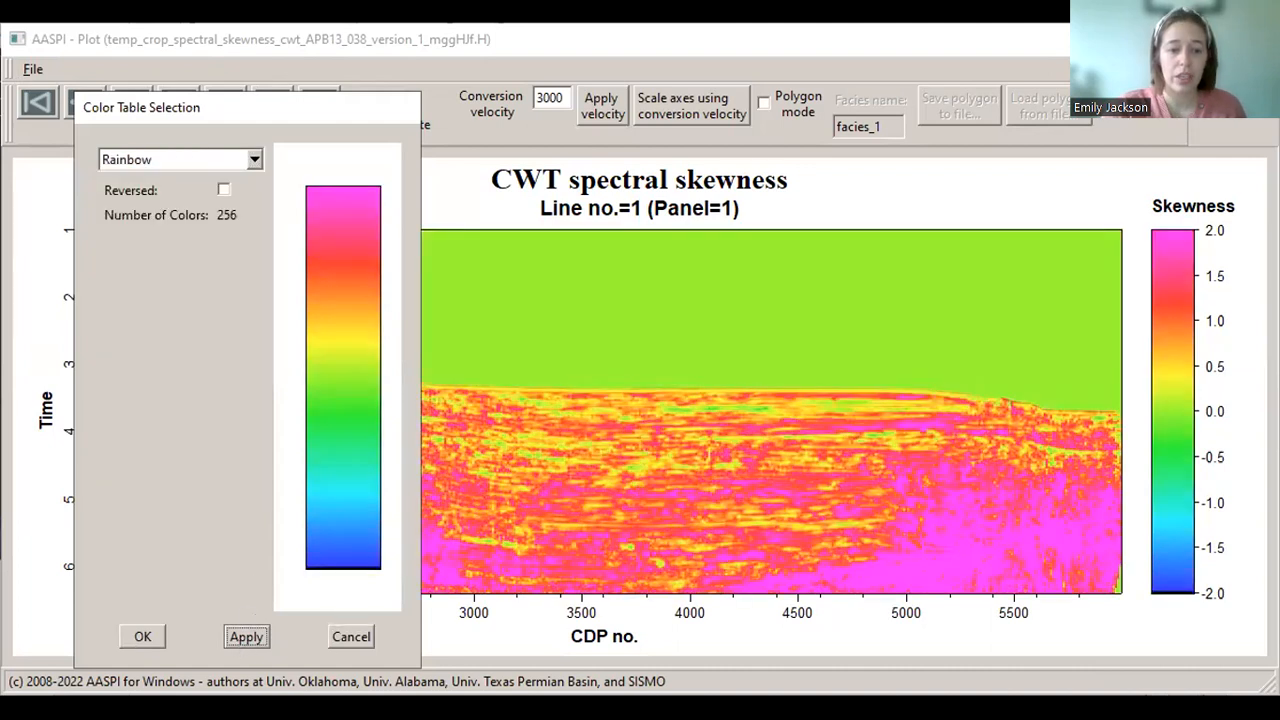
pyautogui.click(350, 637)
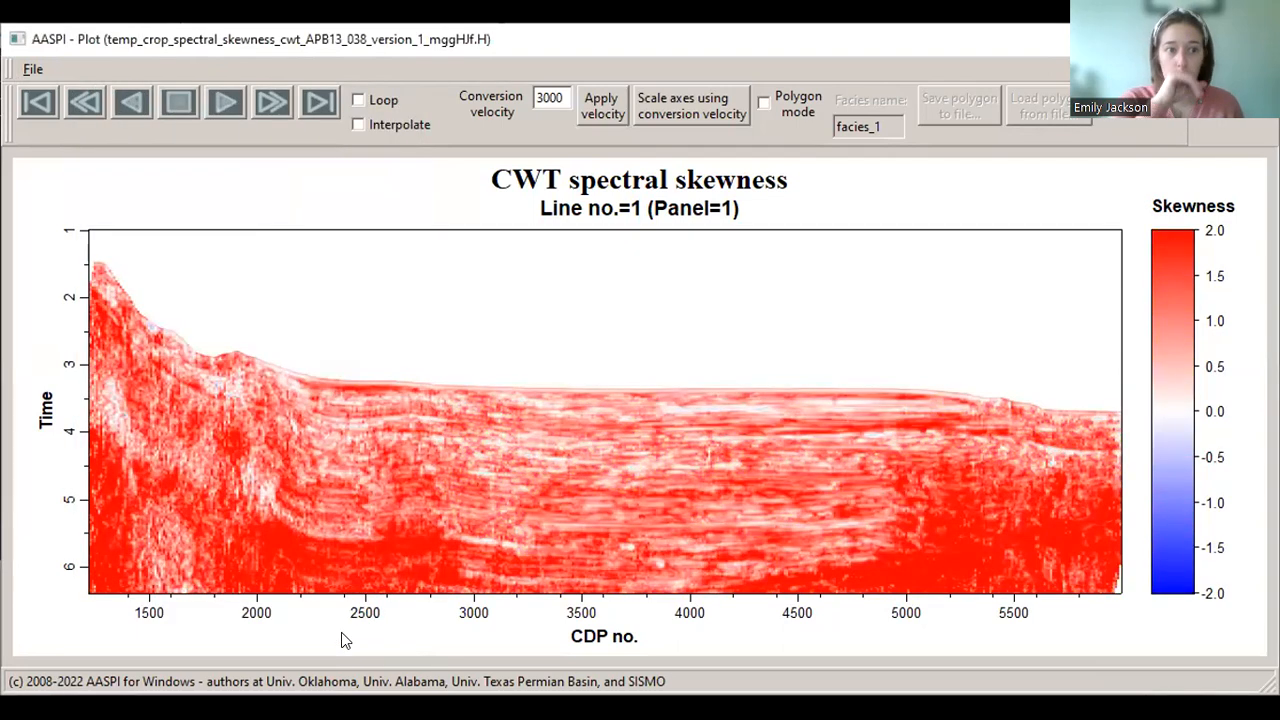
# Try a fixed data range from -3 to 3 on the spectral skewness plot.
pyautogui.click(33, 69)
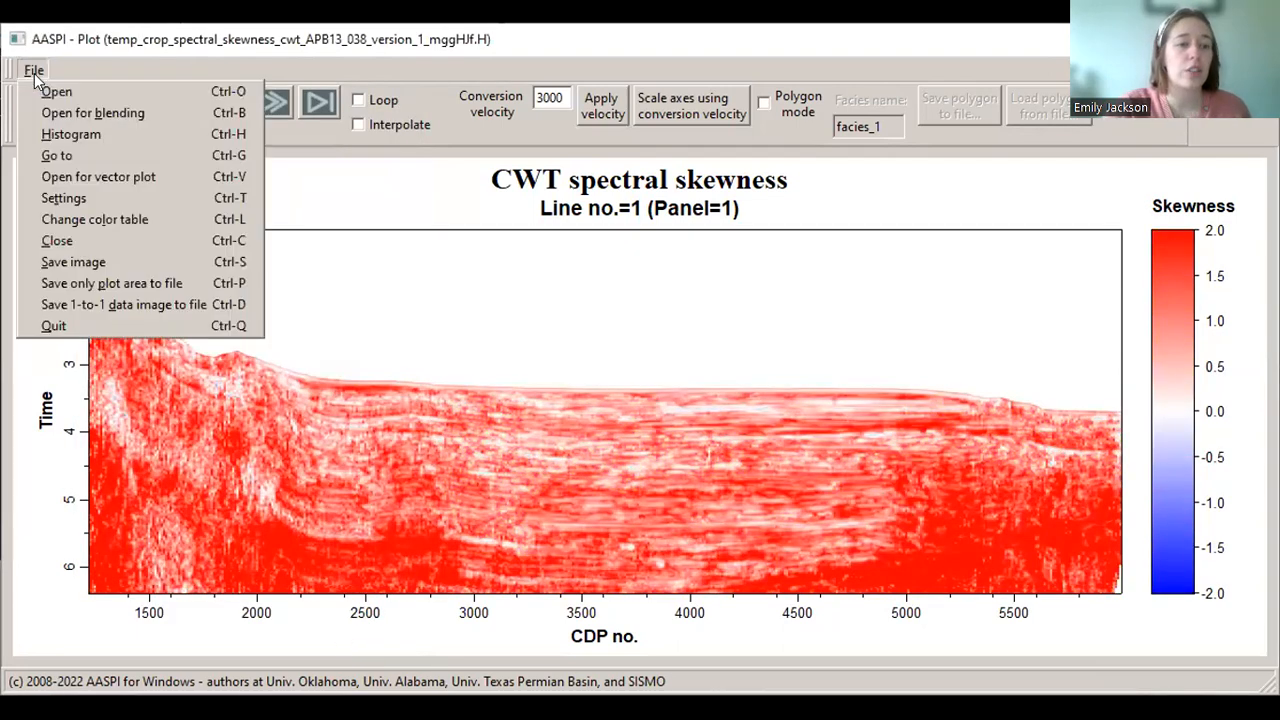
pyautogui.click(103, 197)
pyautogui.click(697, 229)
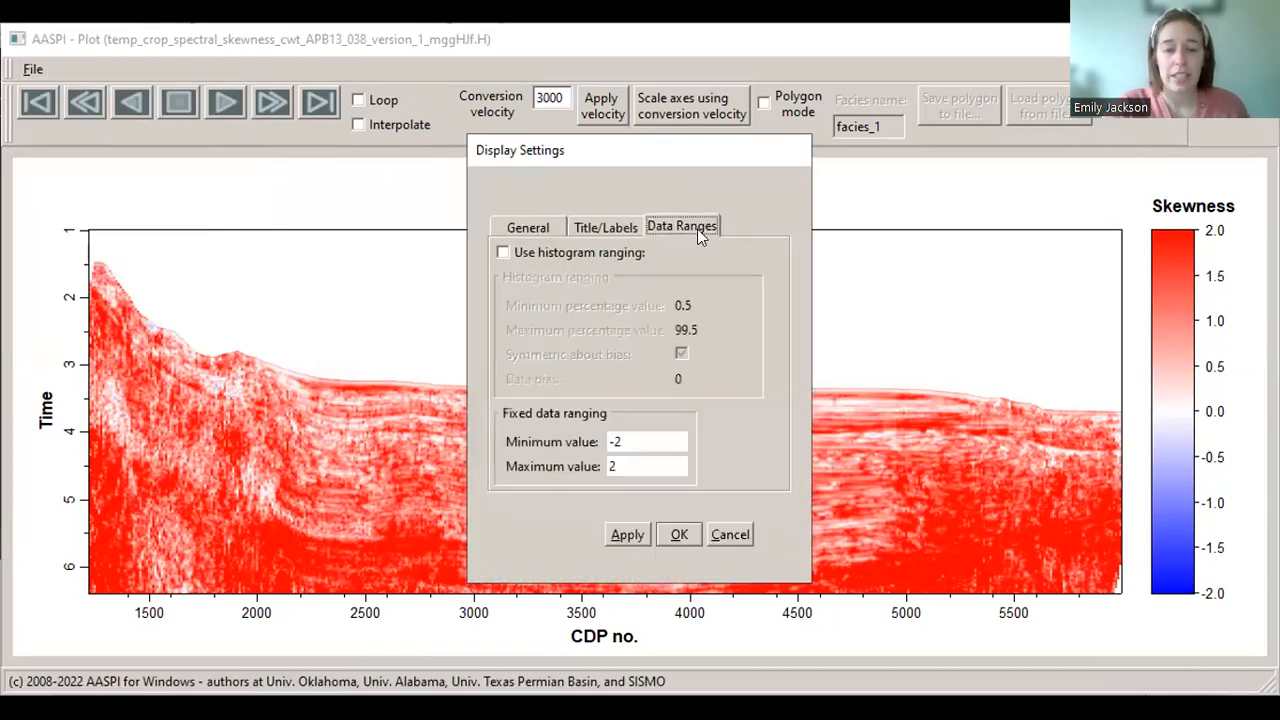
pyautogui.click(631, 437)
pyautogui.press('BackSpace')
pyautogui.write('3')
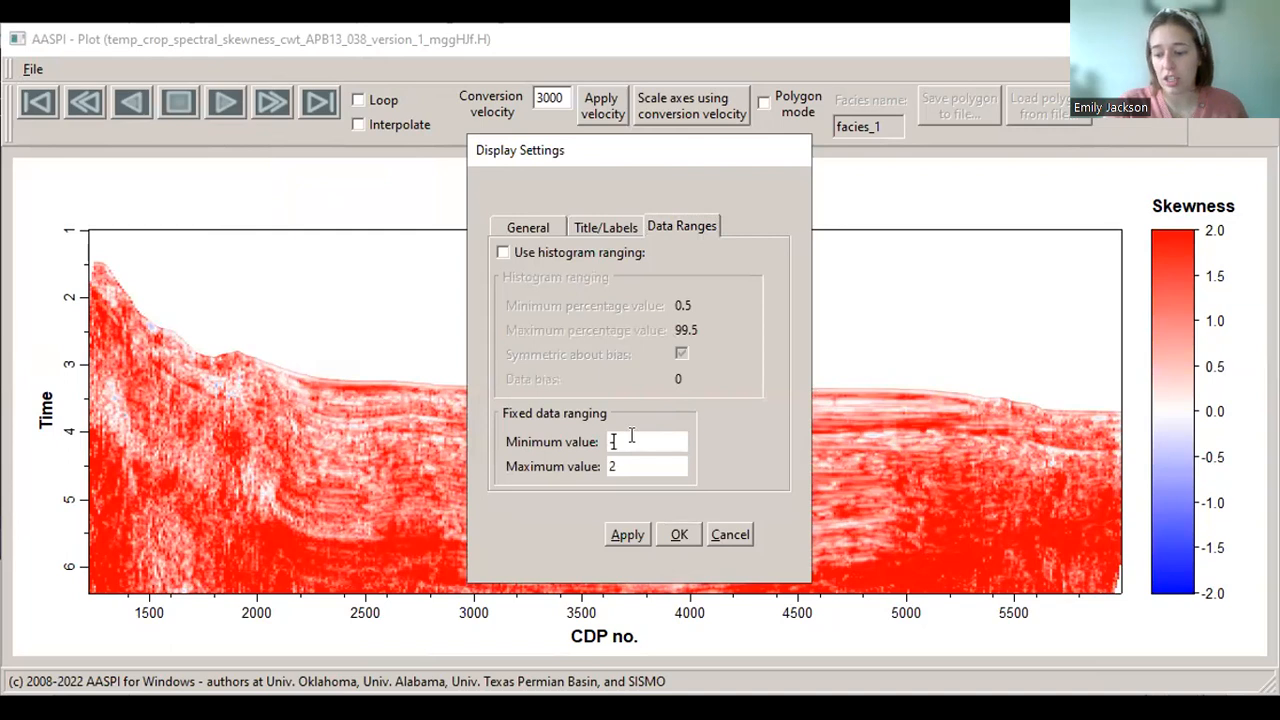
pyautogui.click(628, 466)
pyautogui.press('BackSpace')
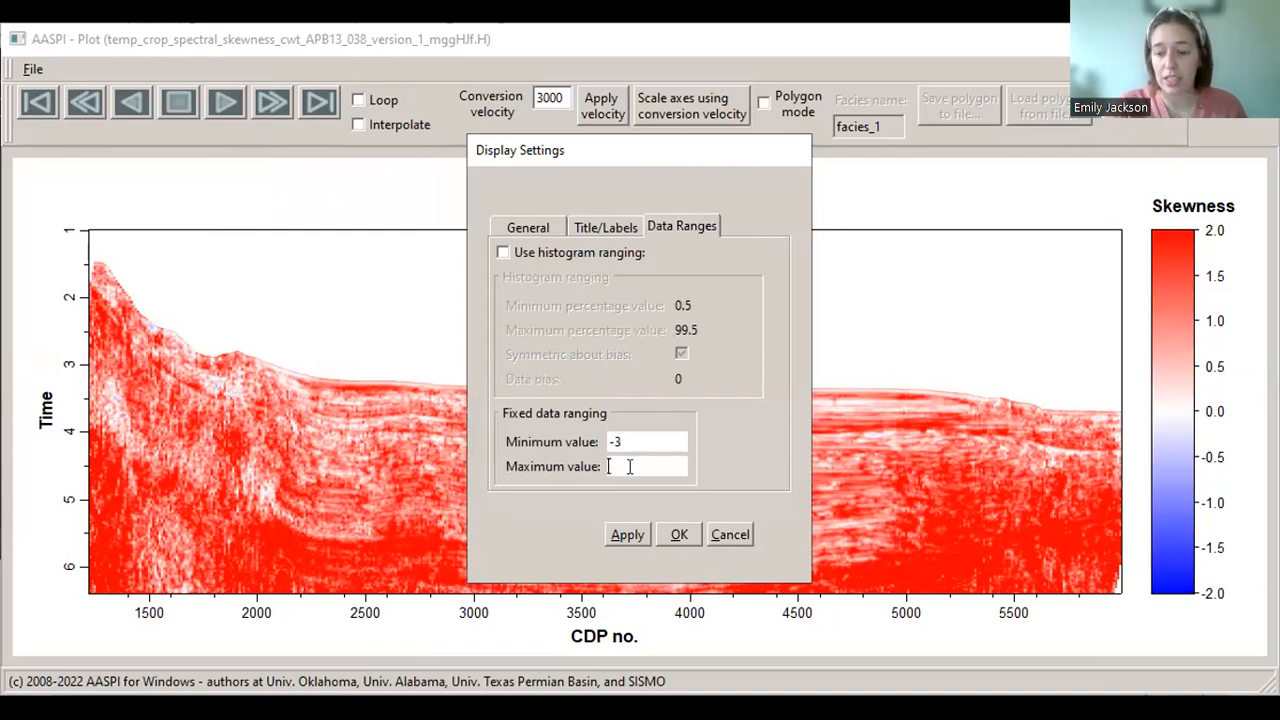
pyautogui.write('3')
pyautogui.click(617, 536)
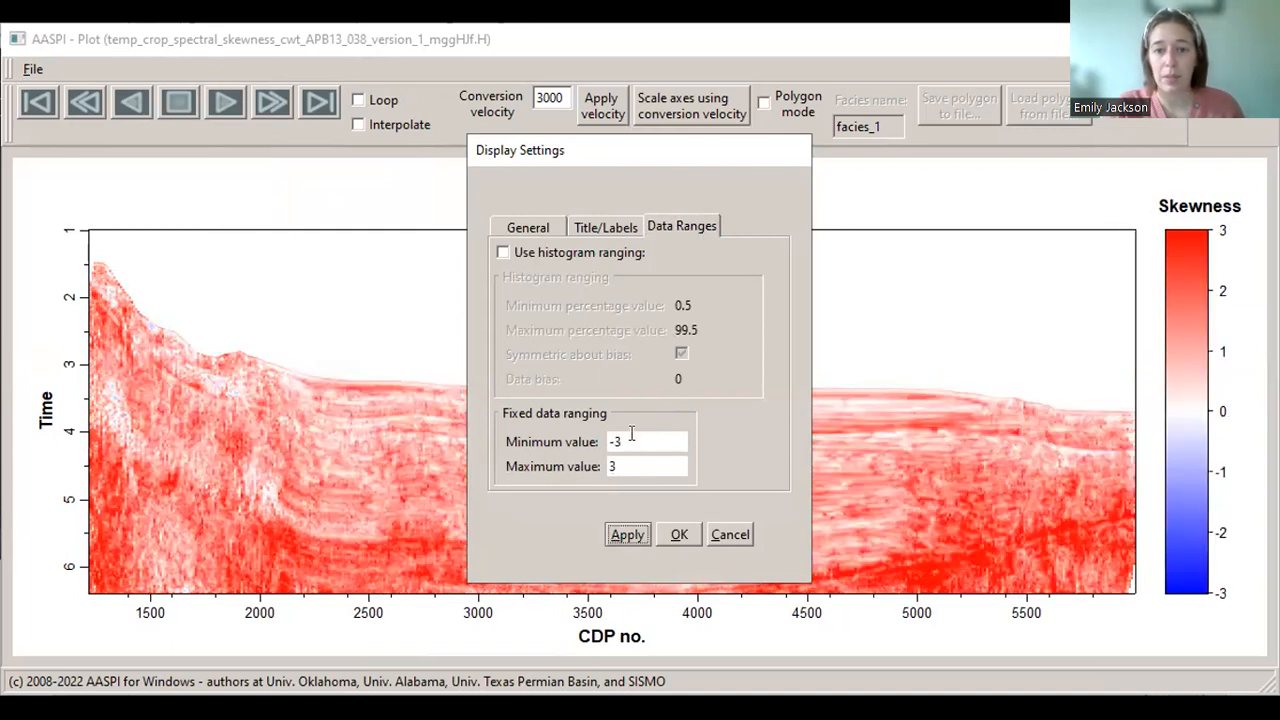
pyautogui.moveTo(638, 152); pyautogui.dragTo(365, 132)
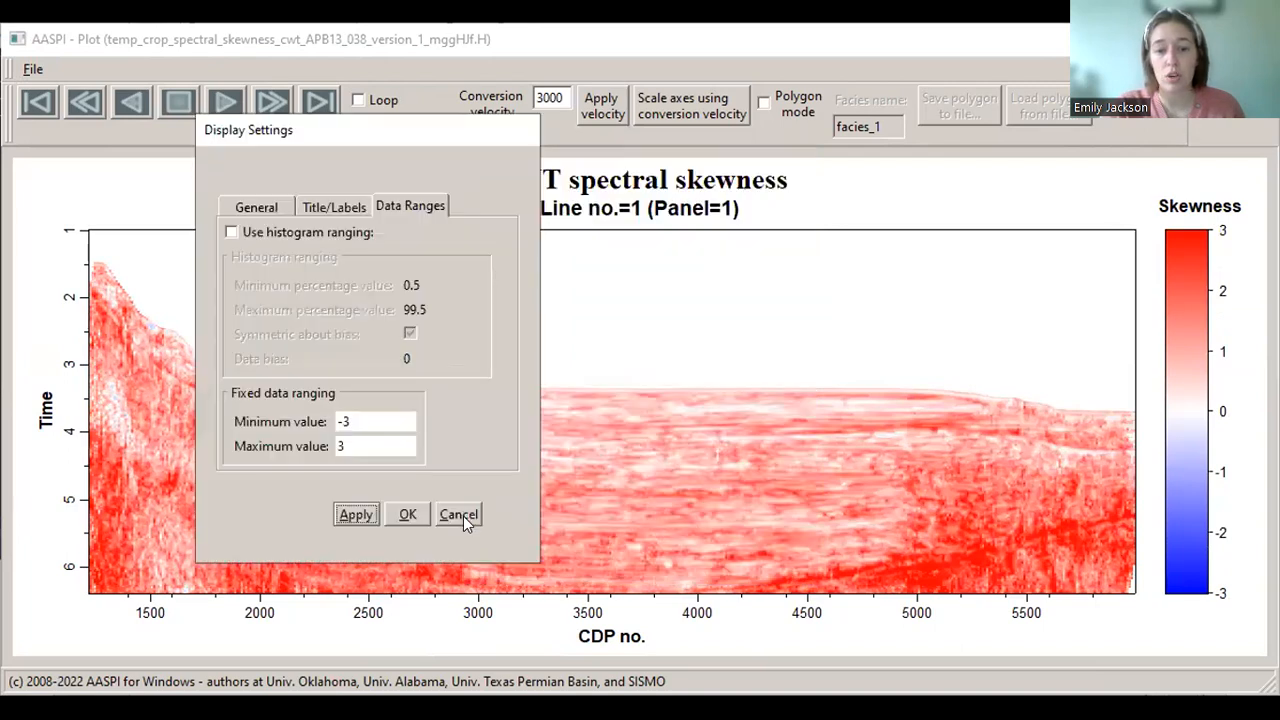
pyautogui.click(463, 514)
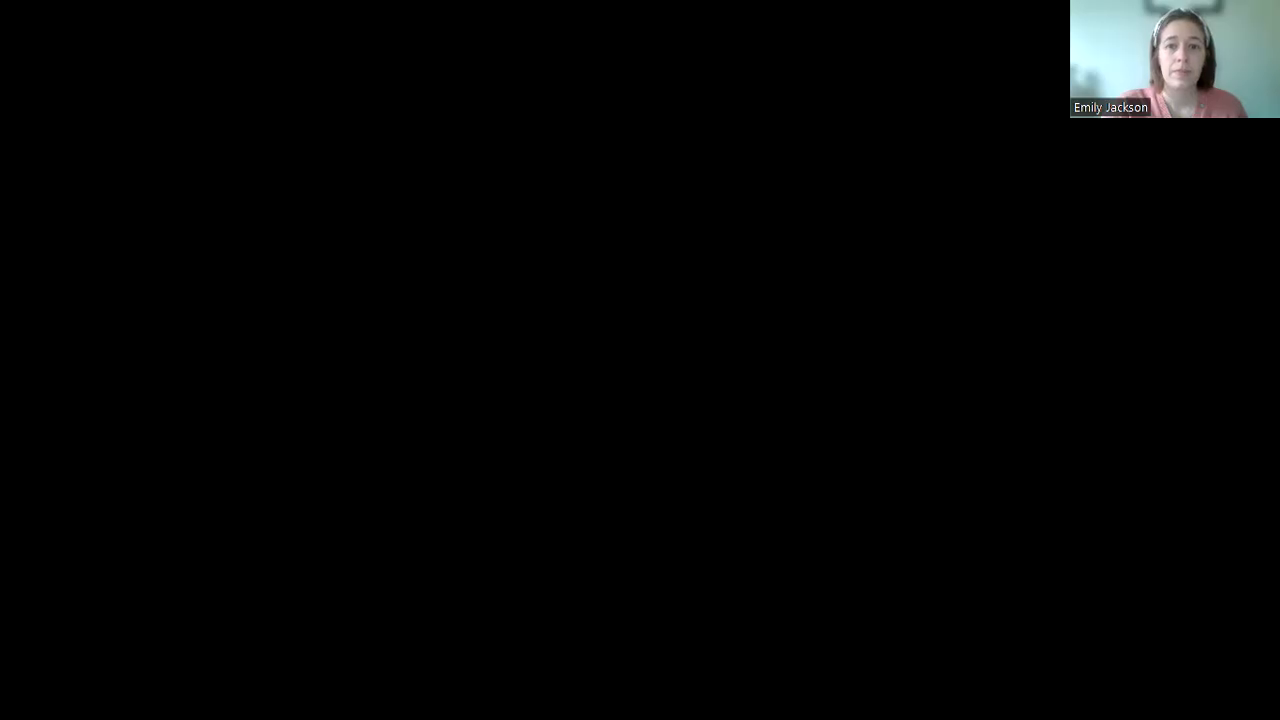
# Plot the spectral excess kurtosis volume using statistical data scaling with all positive values and a percentage range of 0 to 100.
pyautogui.scroll(5, 780, 394)
pyautogui.scroll(2, 780, 387)
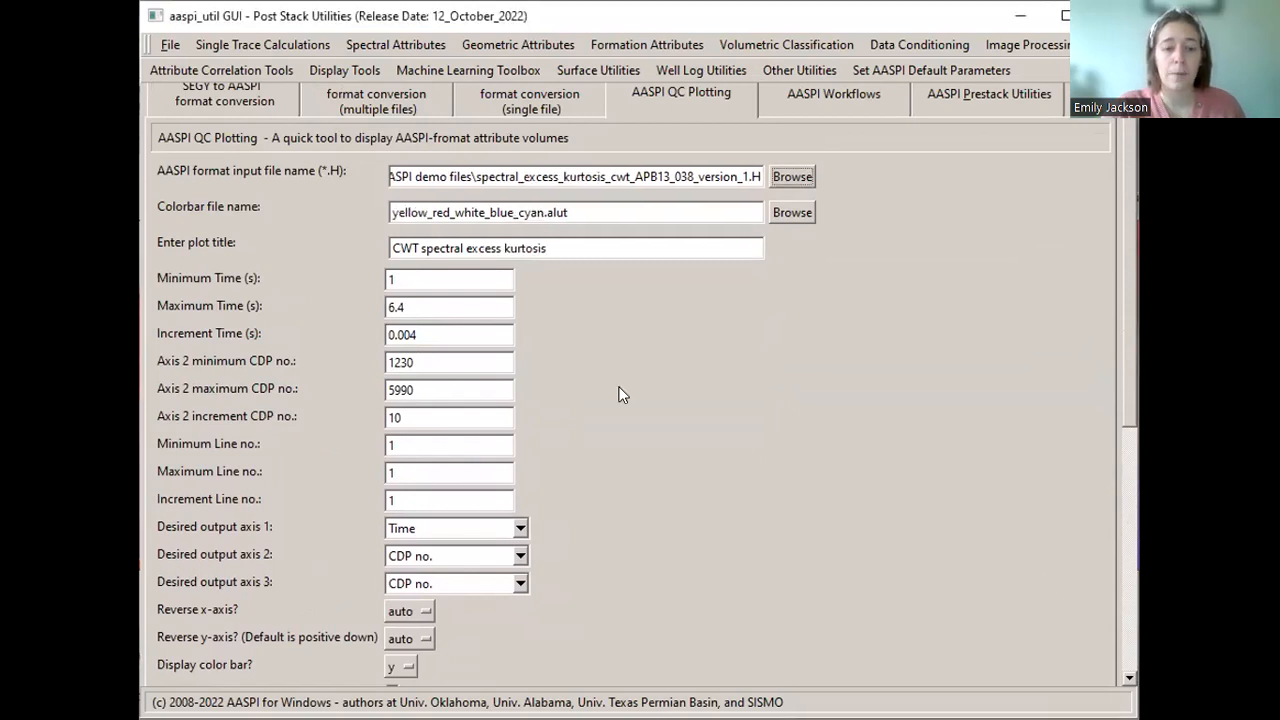
pyautogui.scroll(-6, 617, 391)
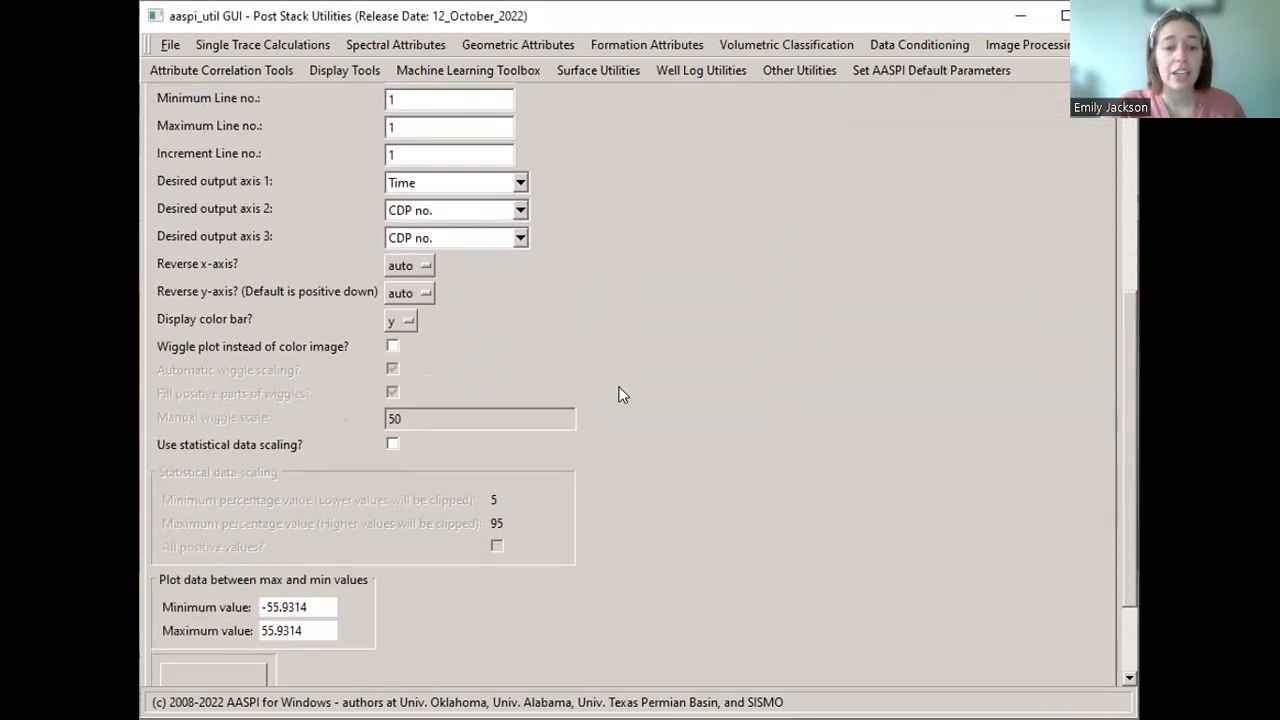
pyautogui.scroll(-2, 618, 394)
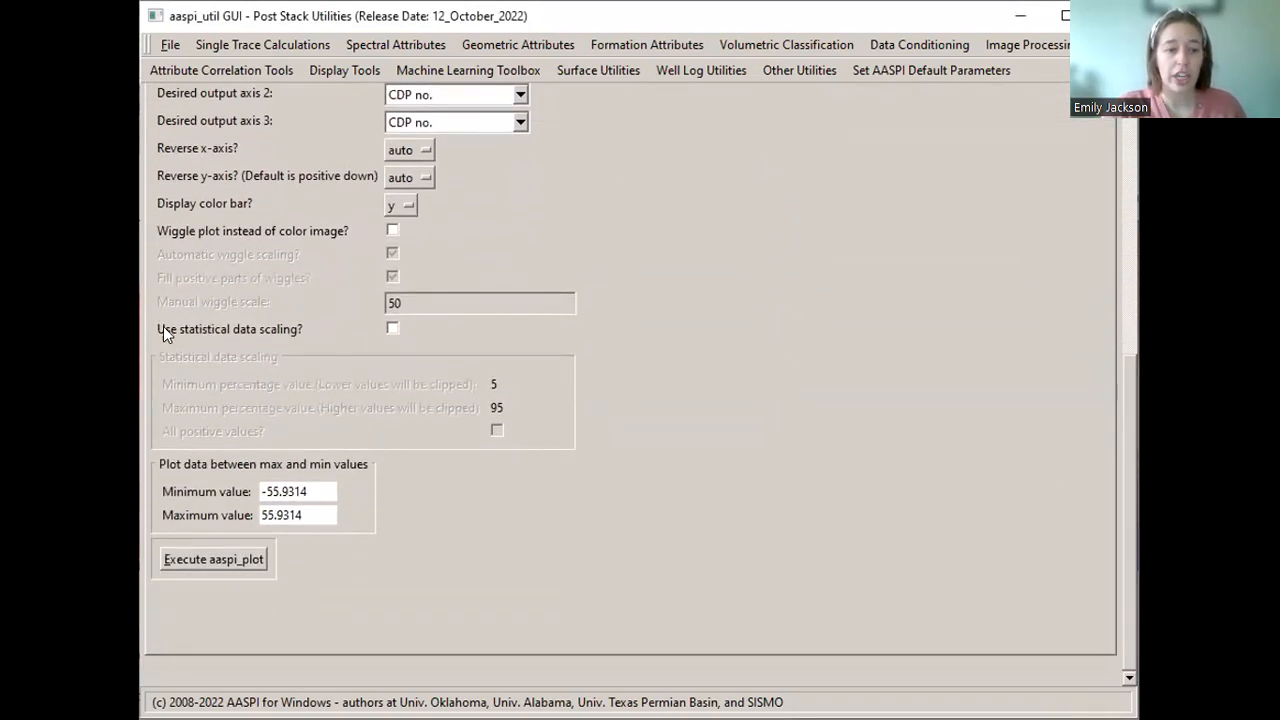
pyautogui.click(392, 328)
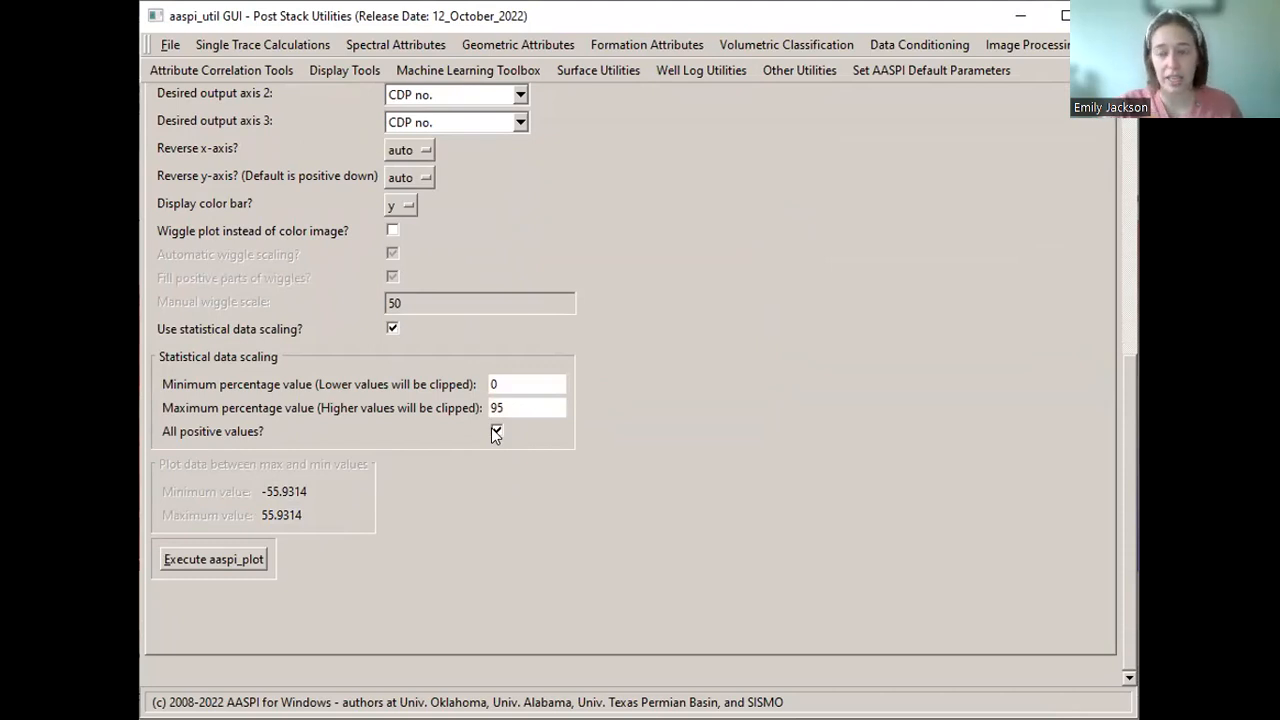
pyautogui.moveTo(506, 408); pyautogui.dragTo(454, 420)
pyautogui.write('100')
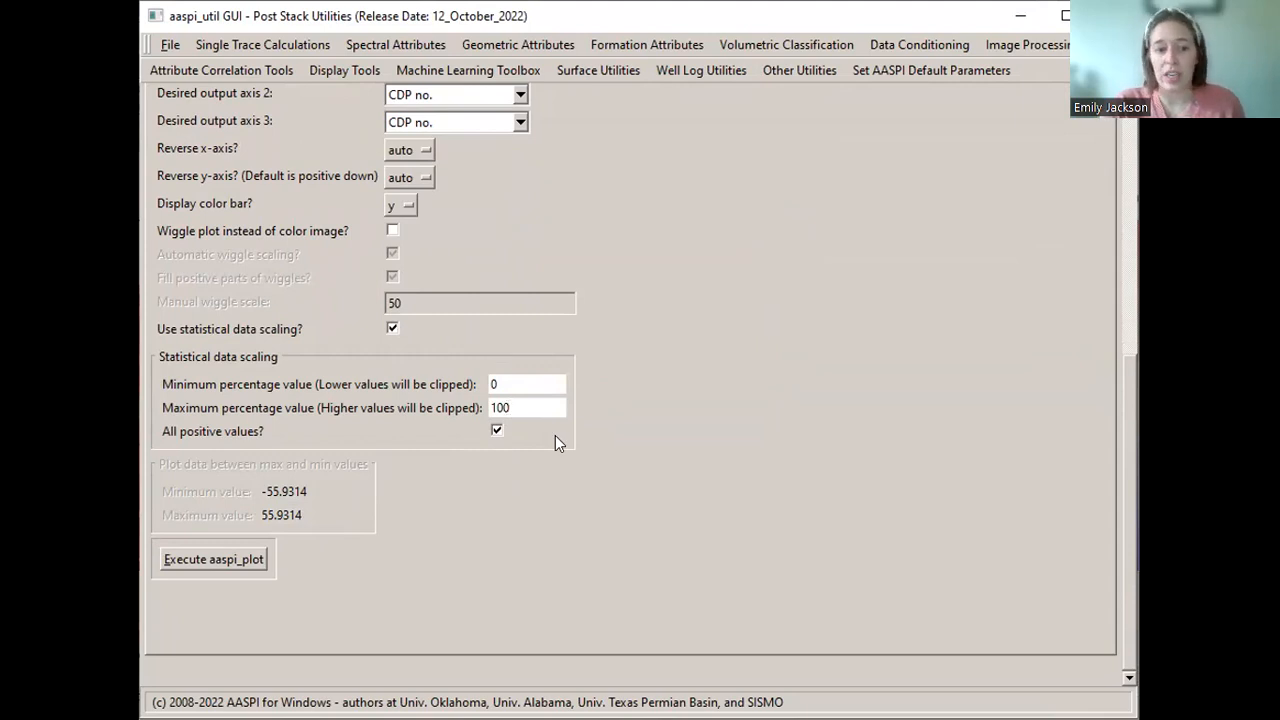
pyautogui.click(208, 557)
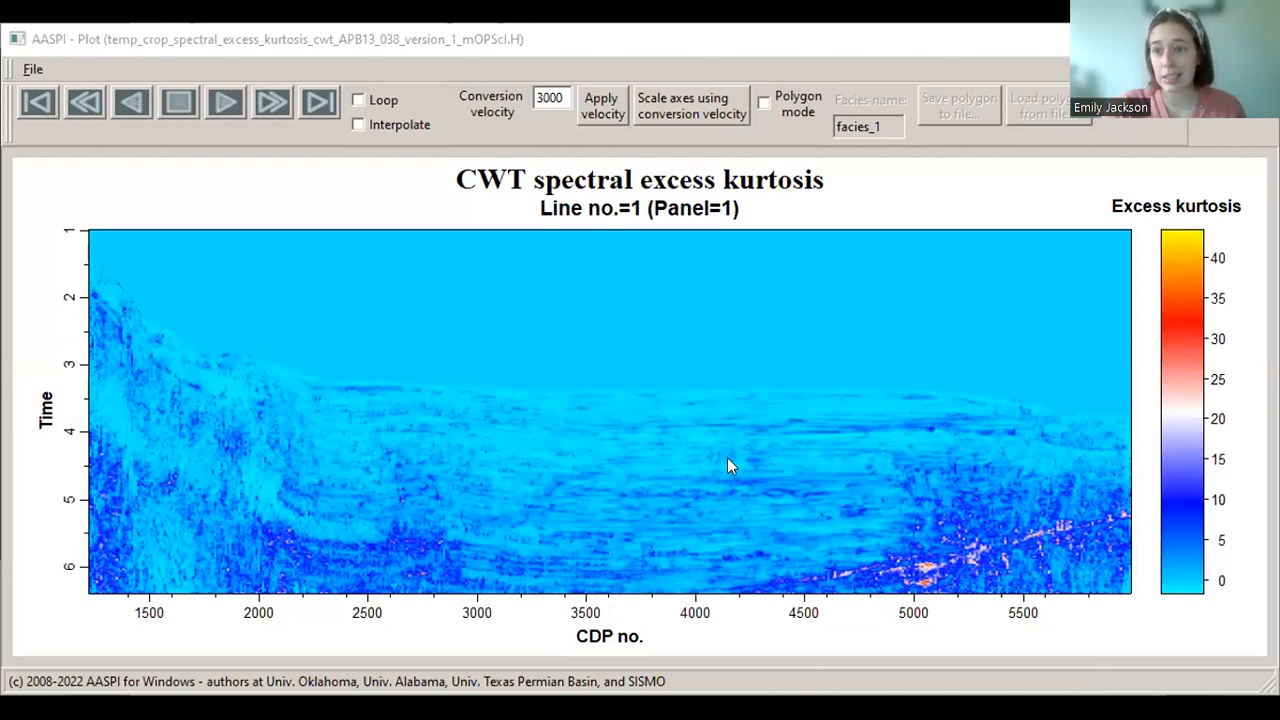
# Apply the Frequency color table to the spectral excess kurtosis plot.
pyautogui.click(34, 71)
pyautogui.click(71, 219)
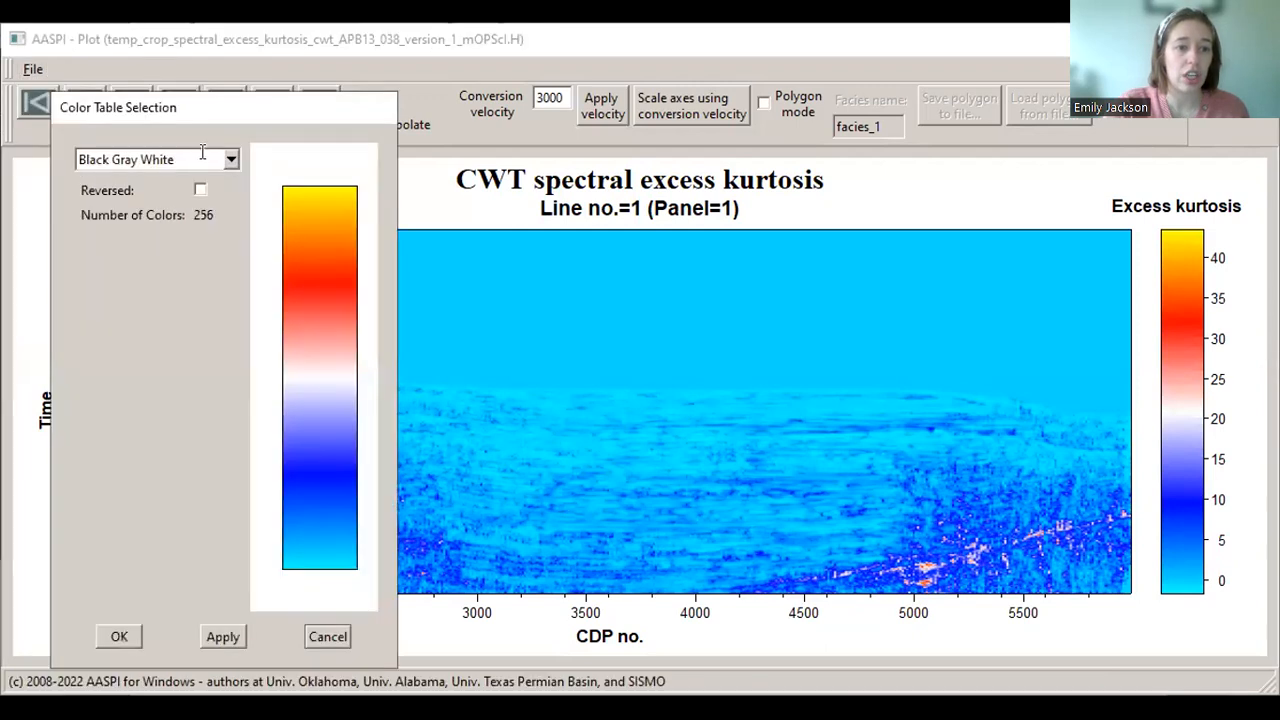
pyautogui.click(230, 159)
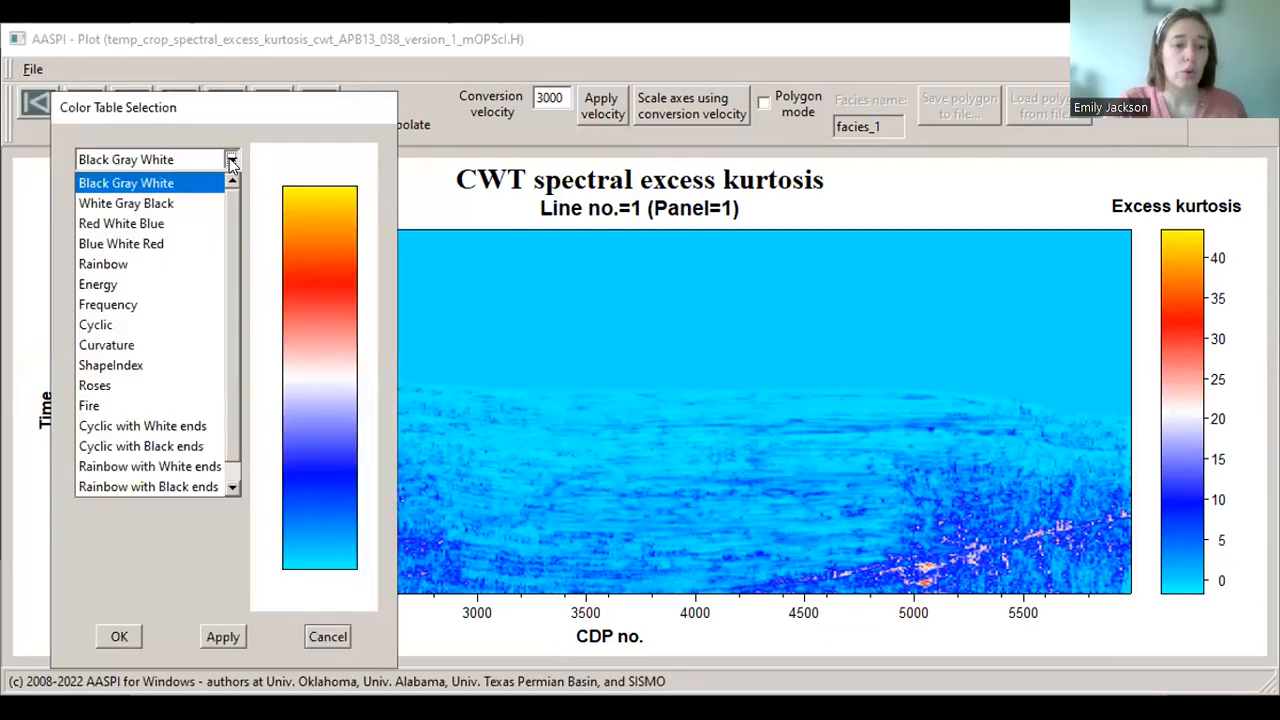
pyautogui.click(135, 304)
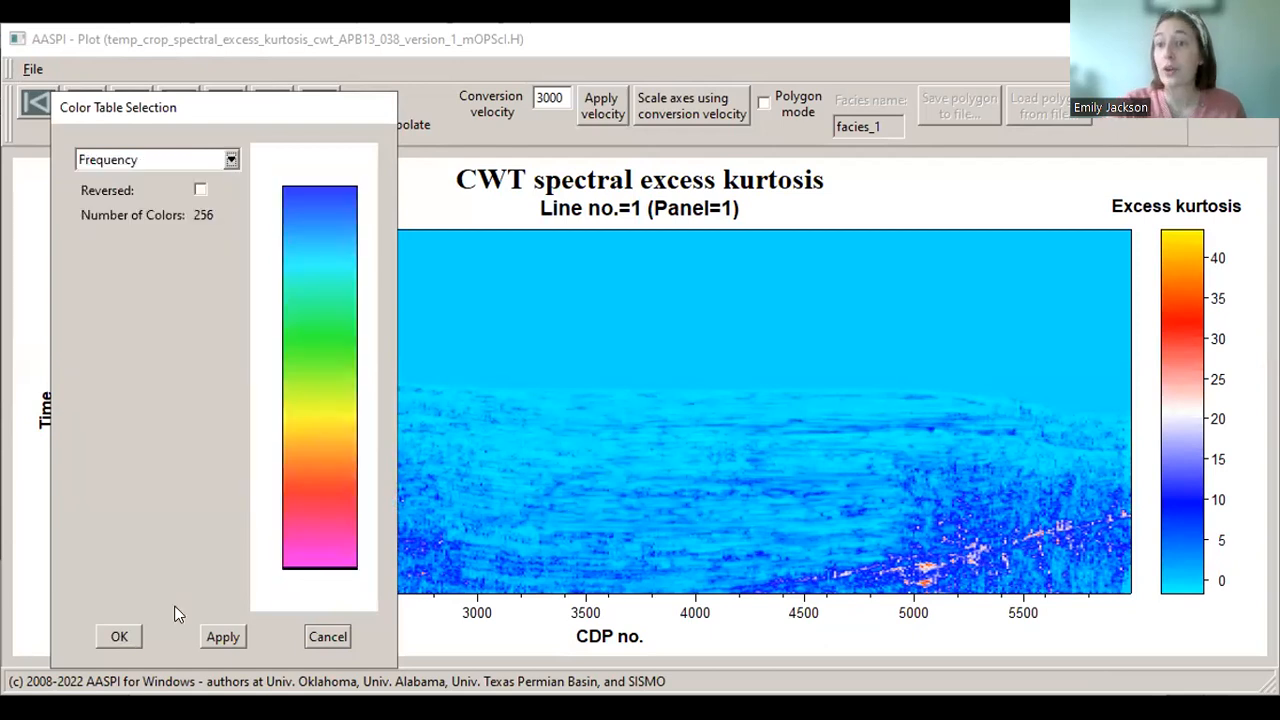
pyautogui.click(222, 637)
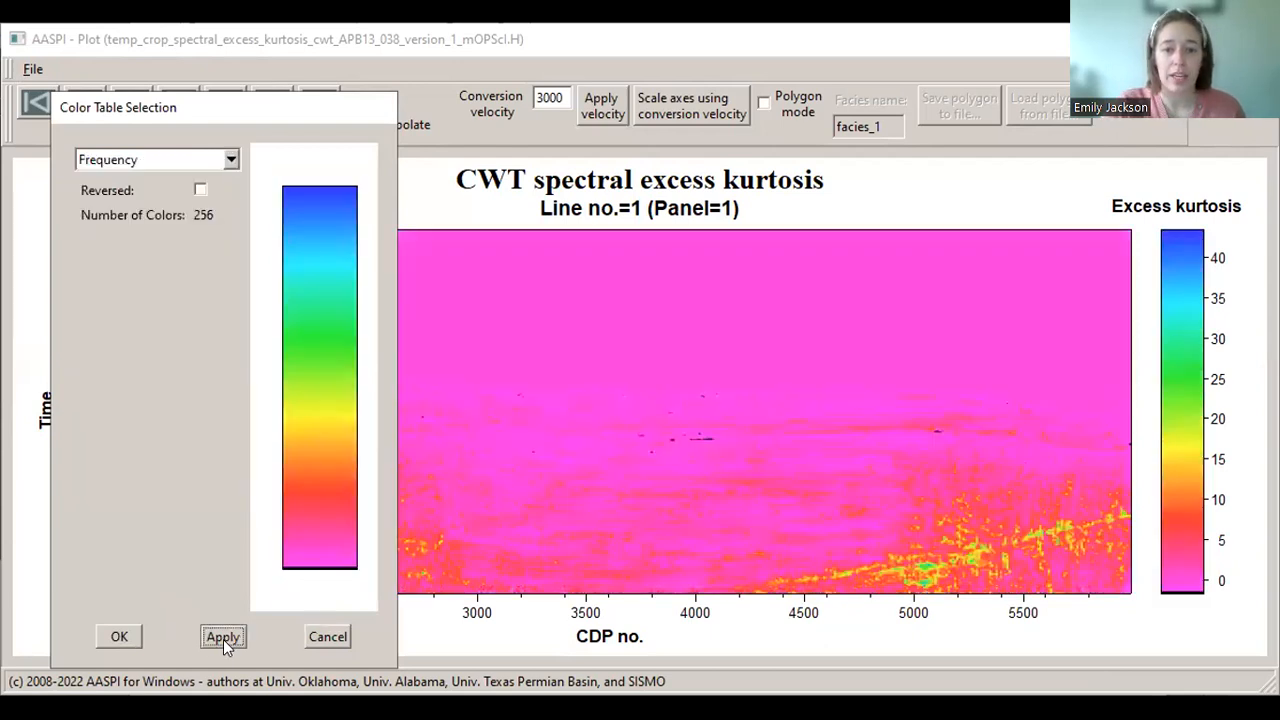
pyautogui.click(122, 43)
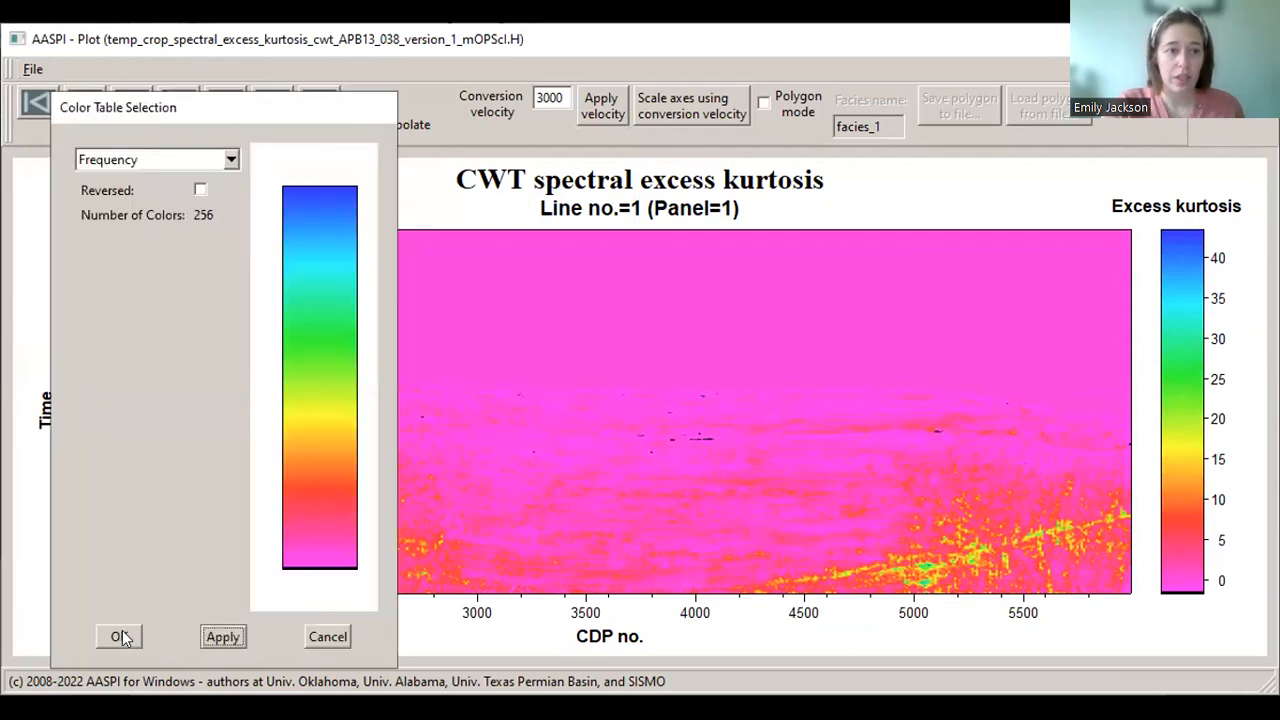
pyautogui.click(121, 637)
# Disable histogram ranging on the excess kurtosis plot and set the fixed maximum data value to 7.
pyautogui.click(33, 69)
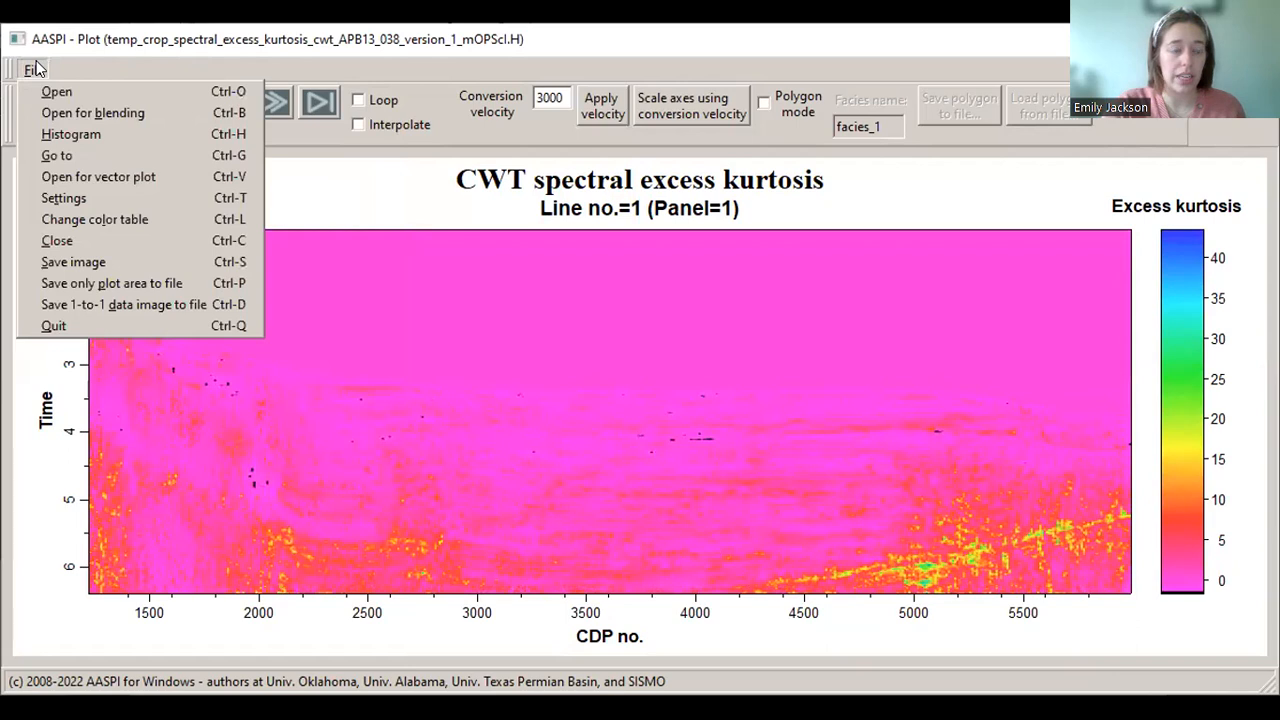
pyautogui.click(90, 199)
pyautogui.click(675, 222)
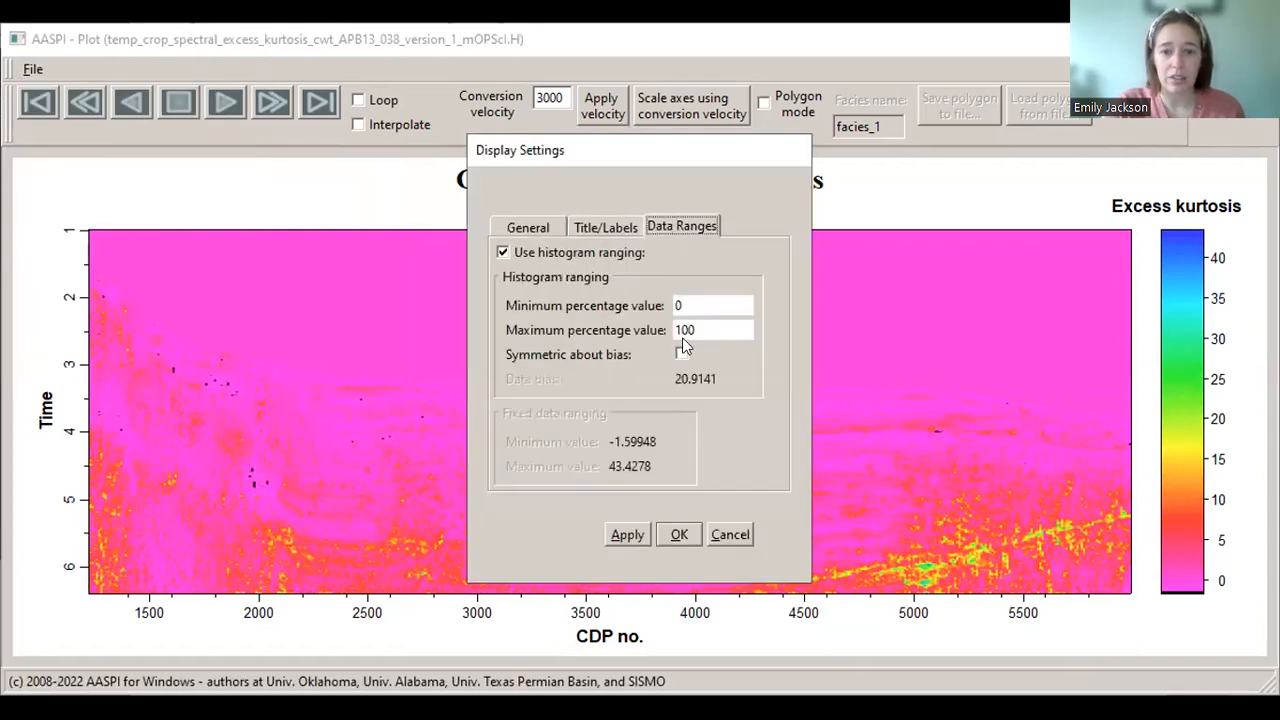
pyautogui.click(503, 254)
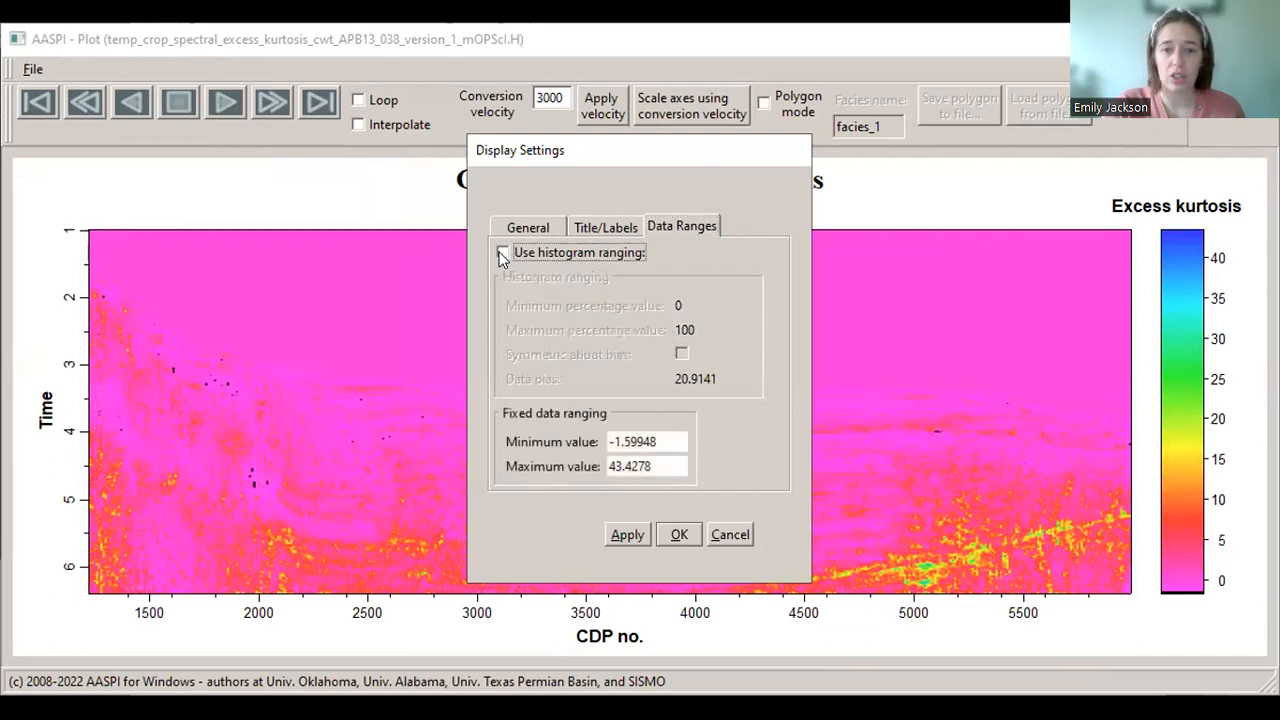
pyautogui.click(659, 466)
pyautogui.moveTo(659, 466); pyautogui.dragTo(595, 468)
pyautogui.write('7')
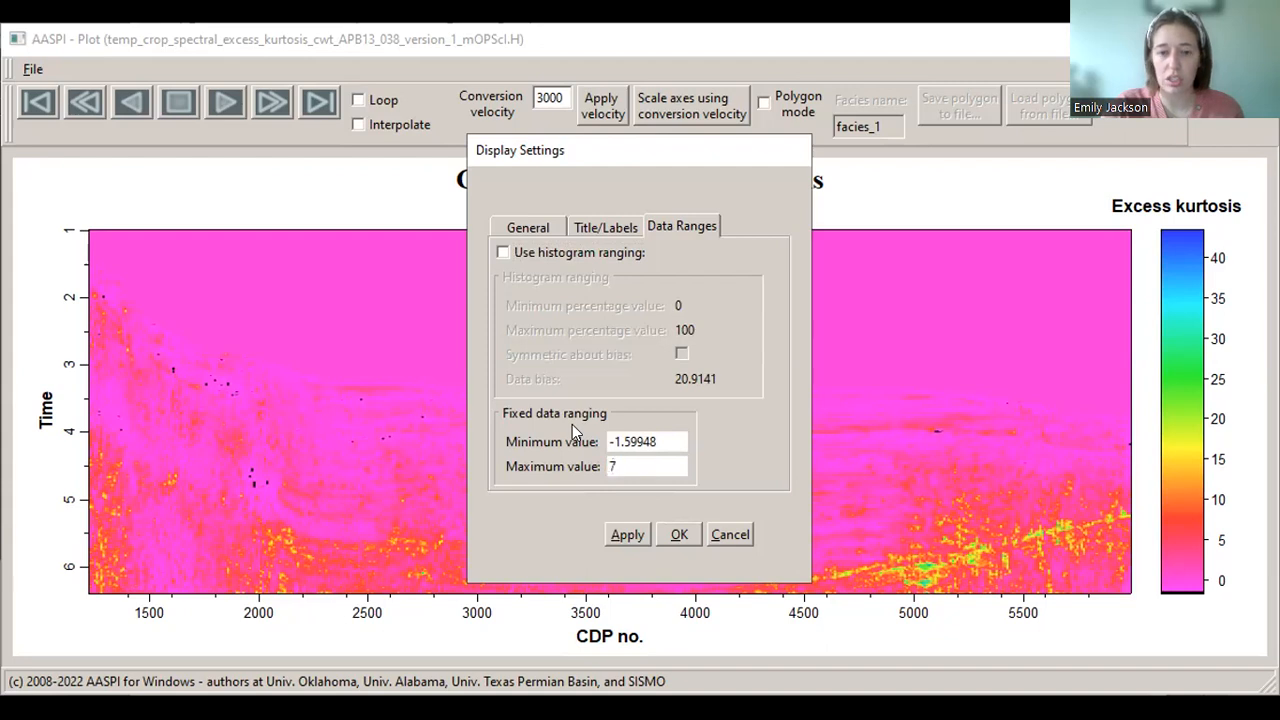
pyautogui.click(627, 535)
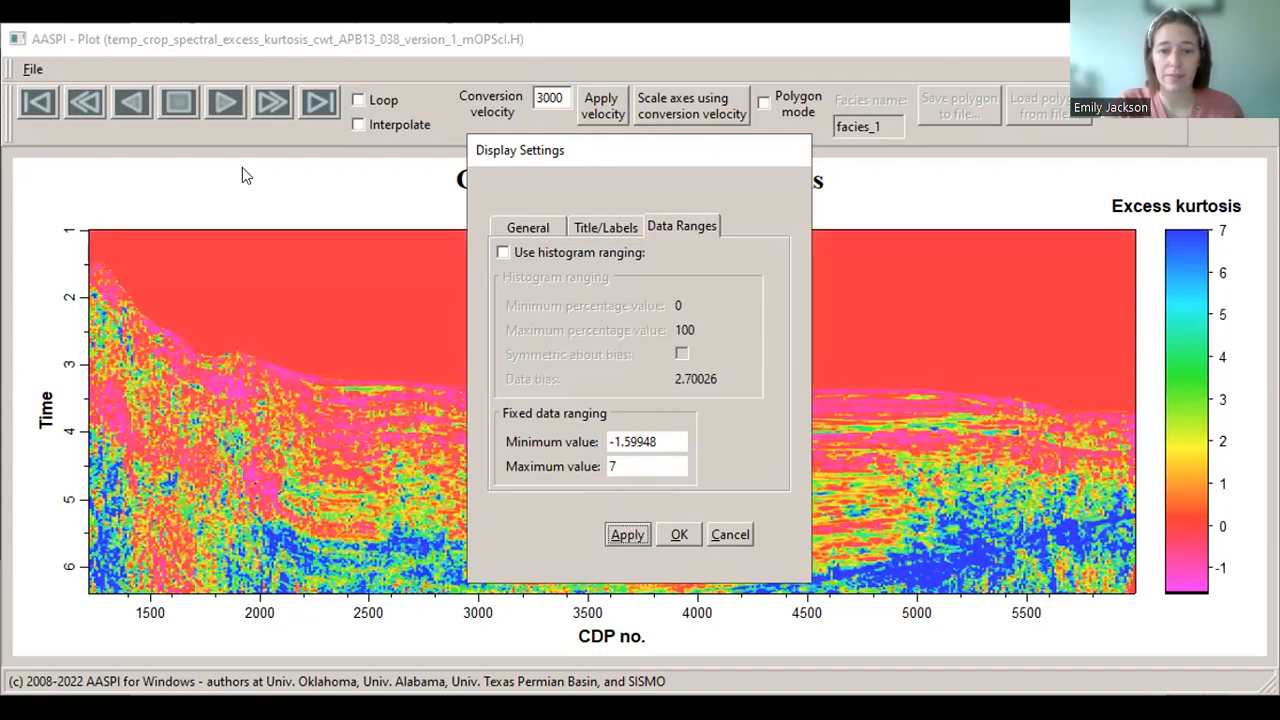
pyautogui.moveTo(232, 170); pyautogui.dragTo(223, 150)
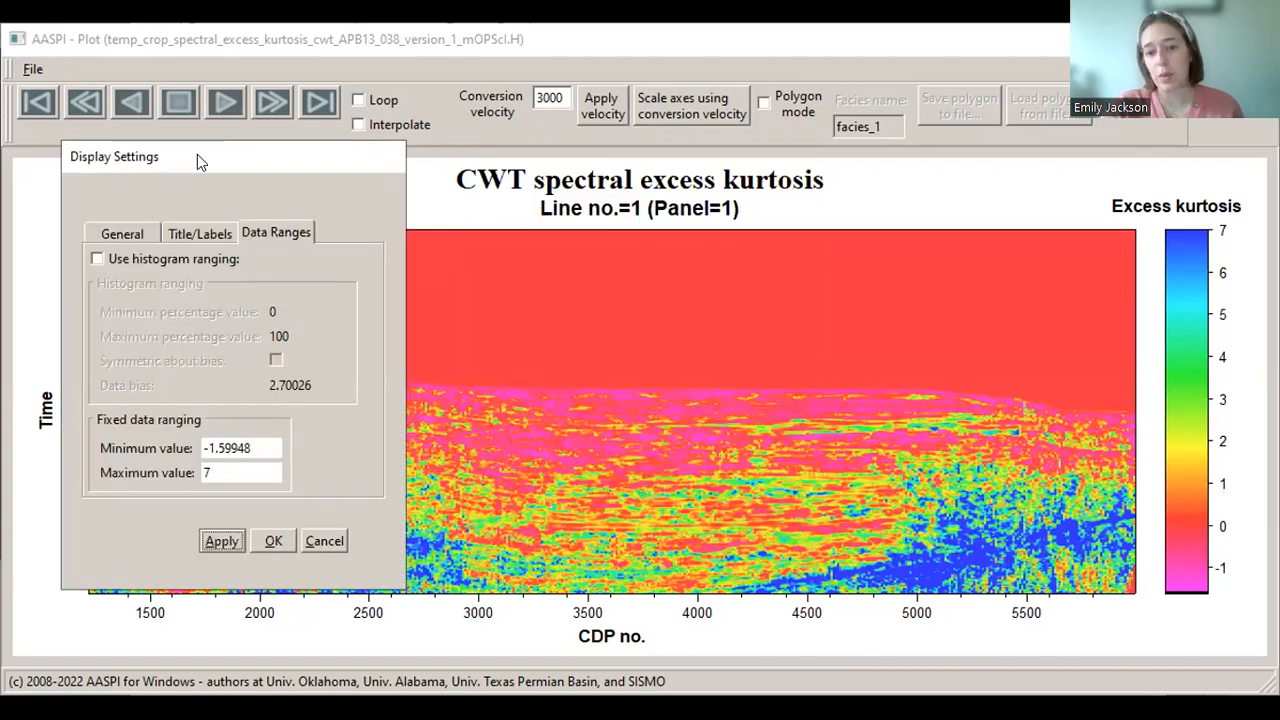
pyautogui.moveTo(197, 154); pyautogui.dragTo(178, 150)
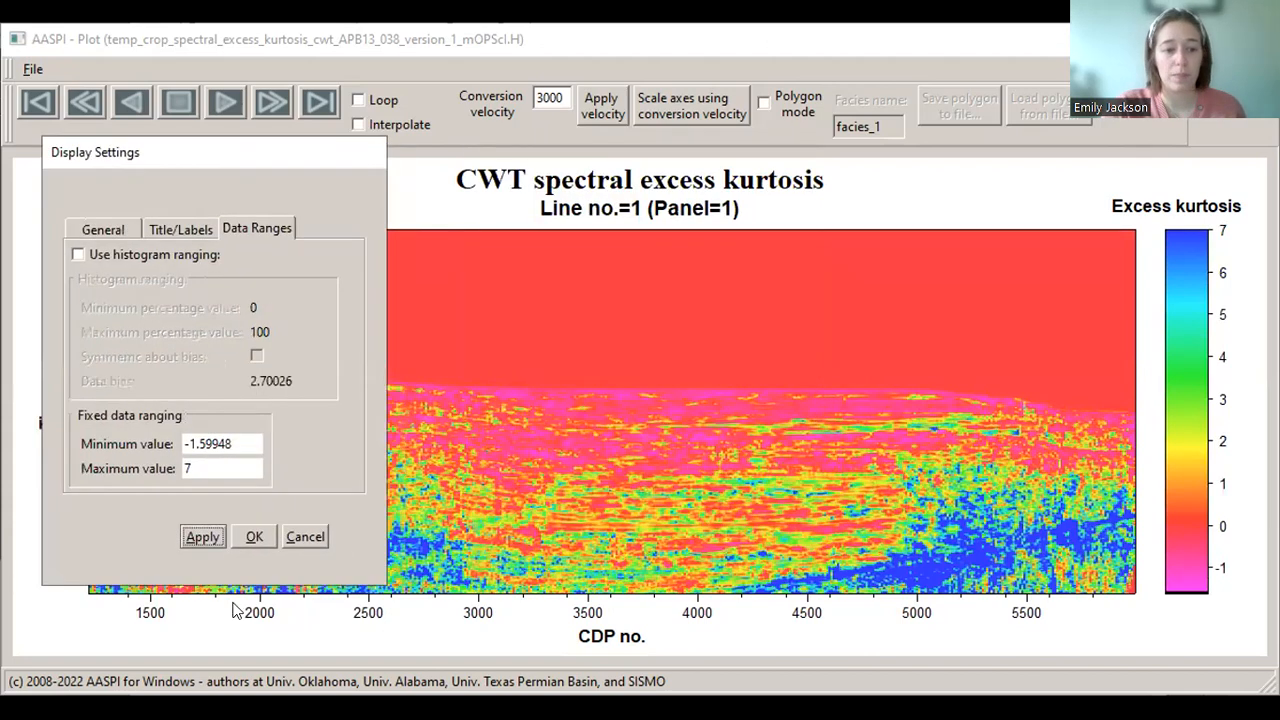
pyautogui.click(253, 537)
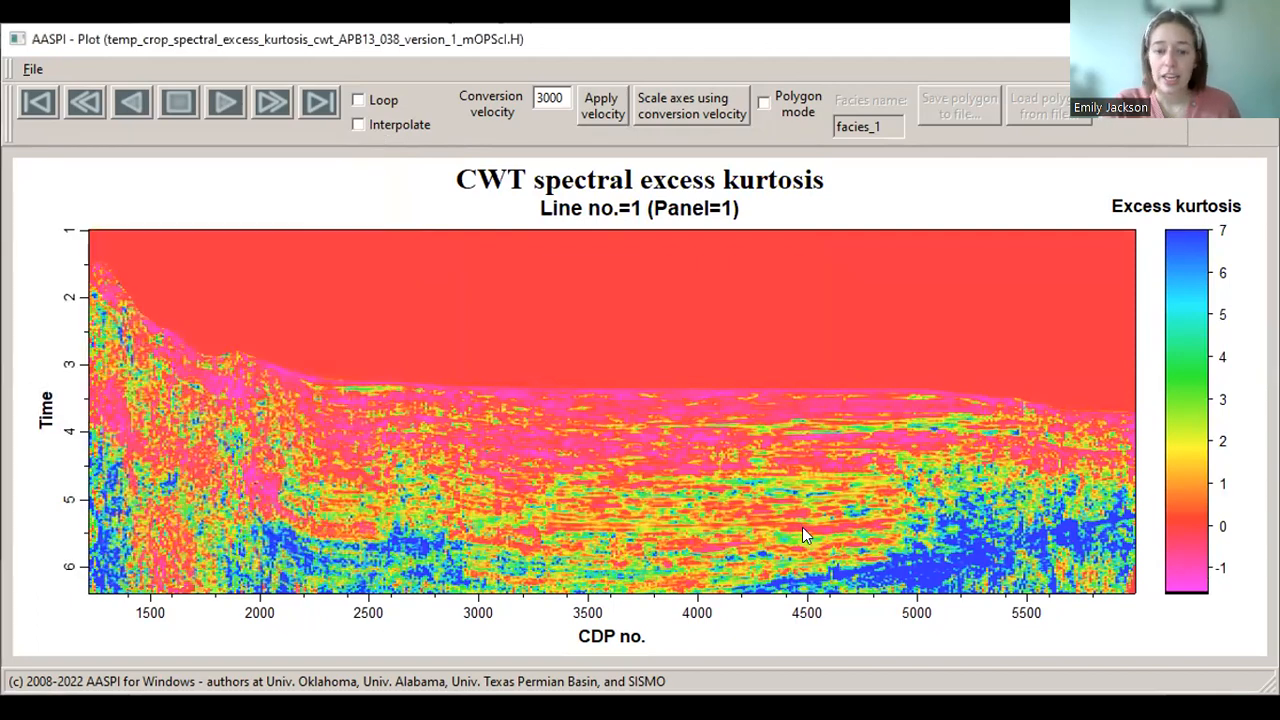